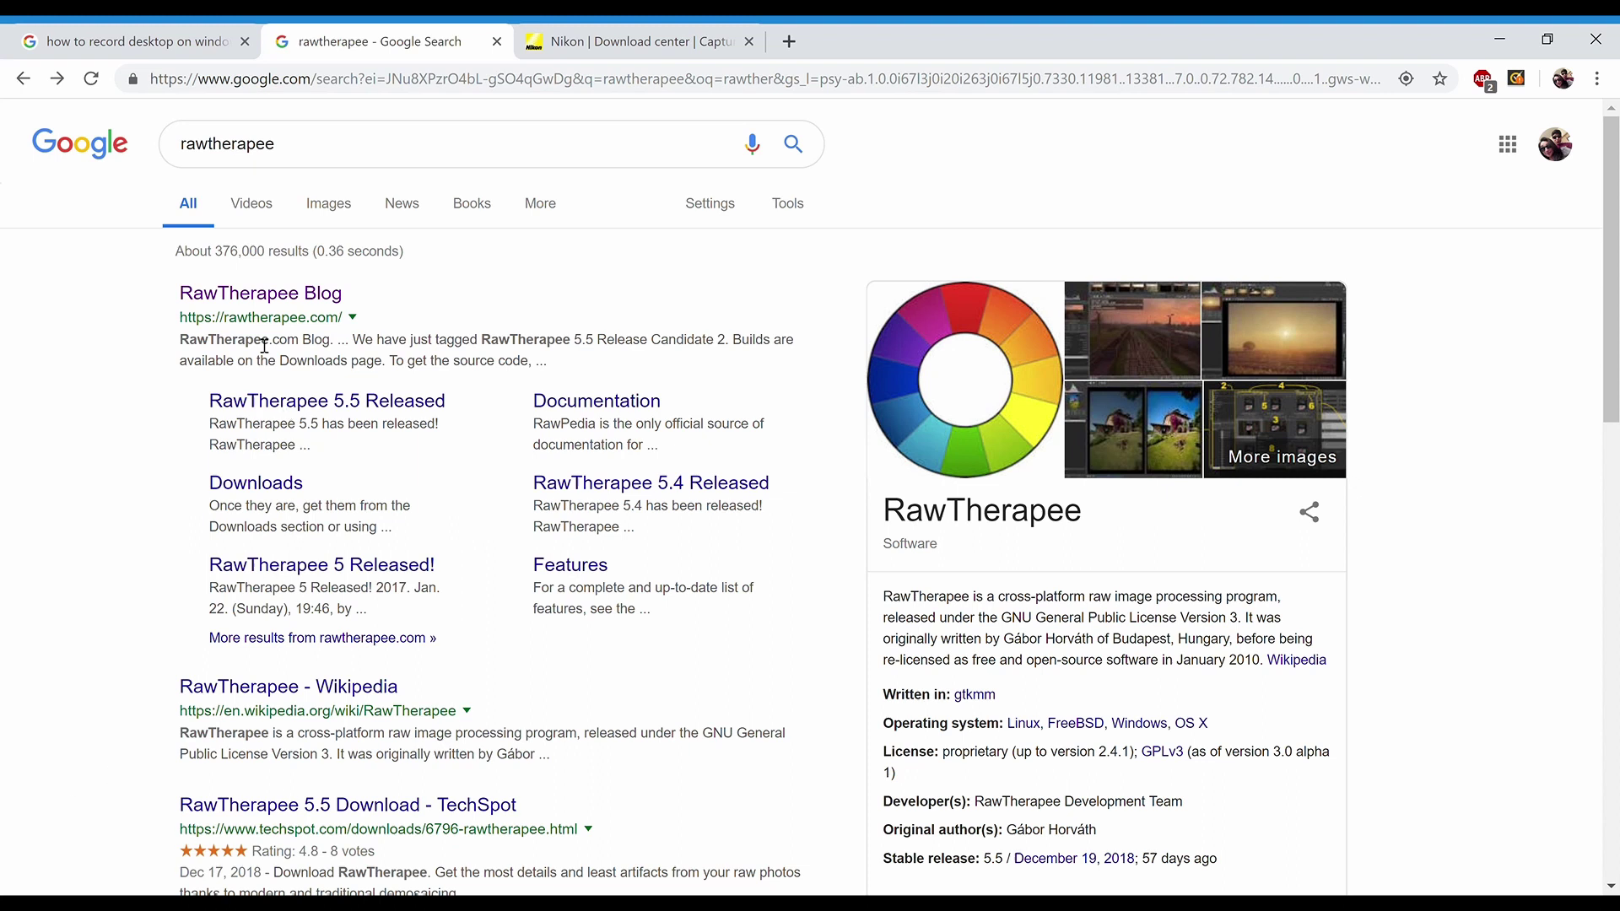
Open the RawTherapee blog and scroll through the 5.6 release posts
click(260, 295)
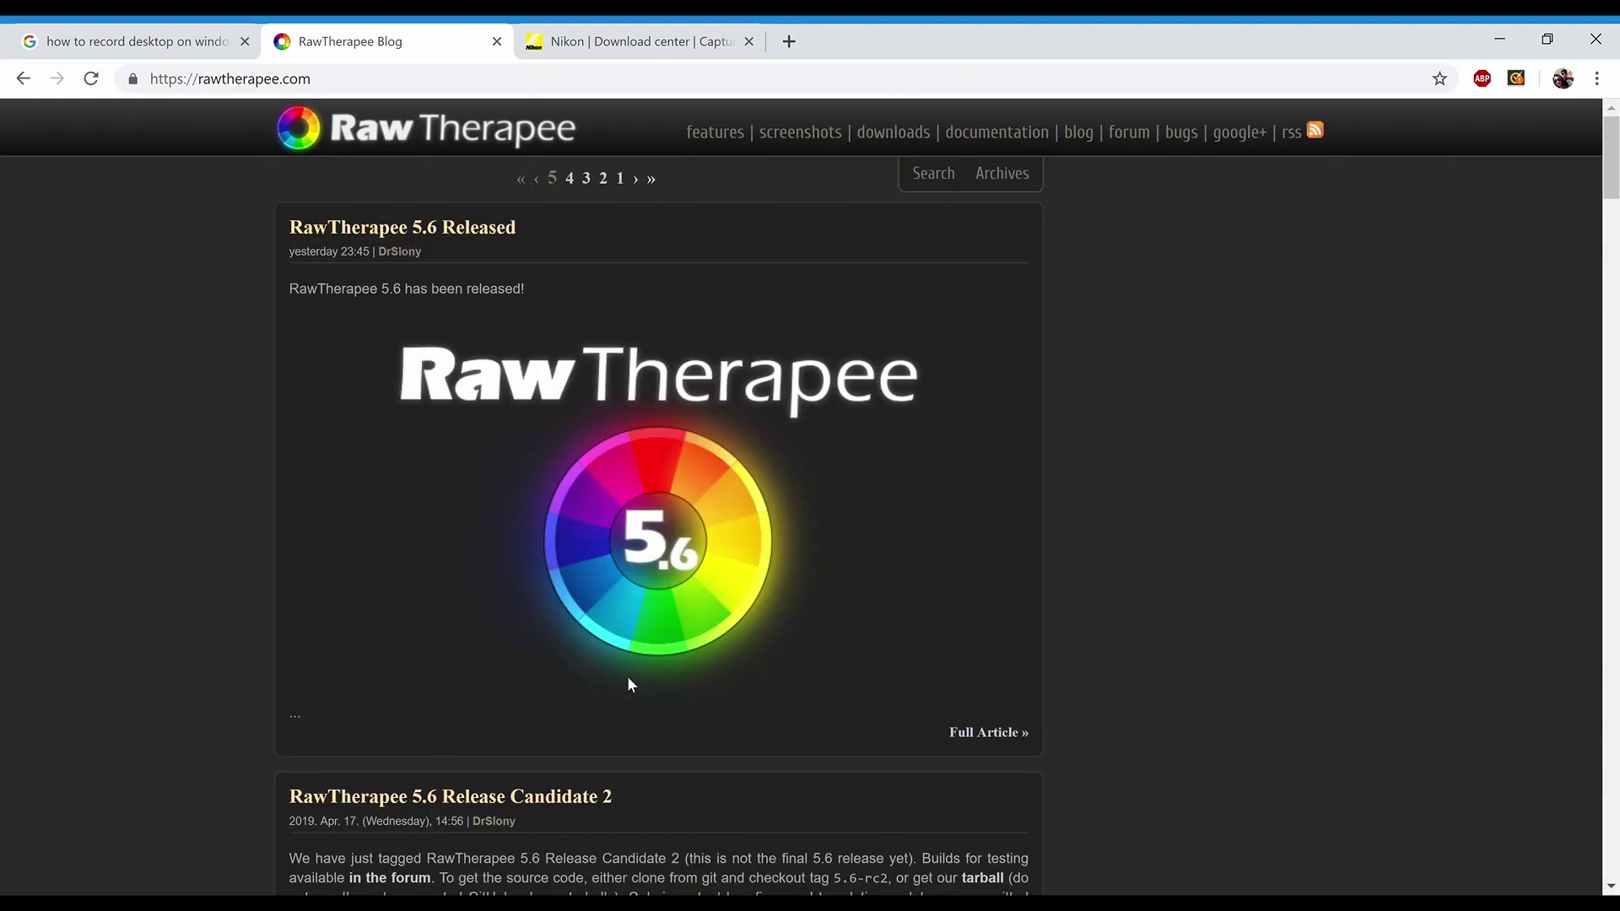
scroll(626, 681, down, 4)
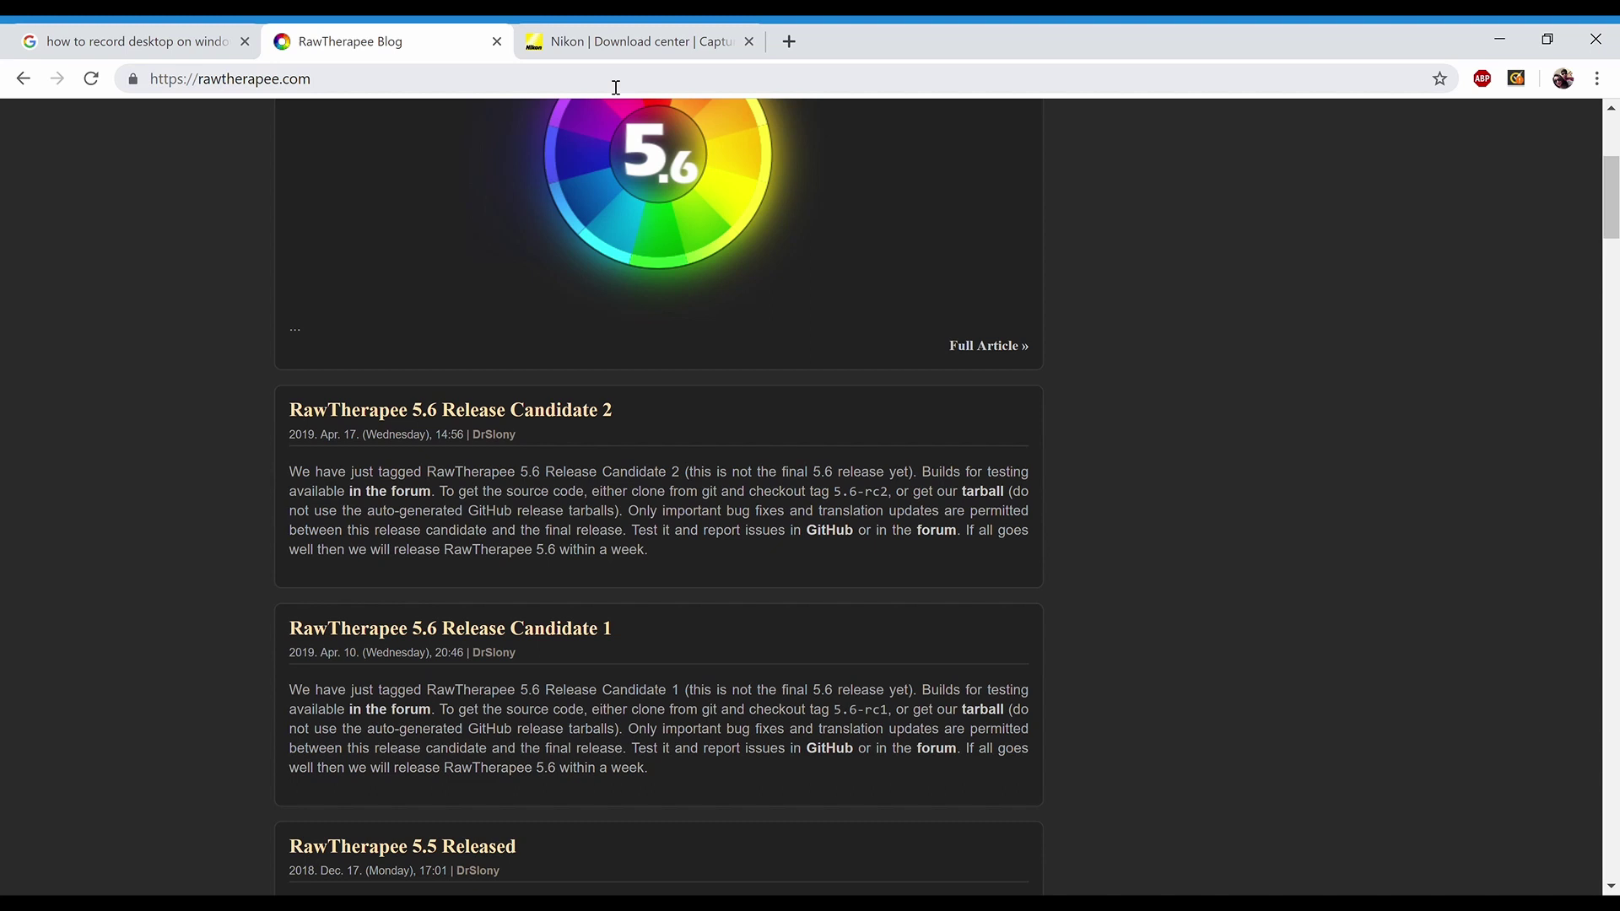
Switch to the Nikon Capture NX-D download page and scroll through its listing
click(664, 34)
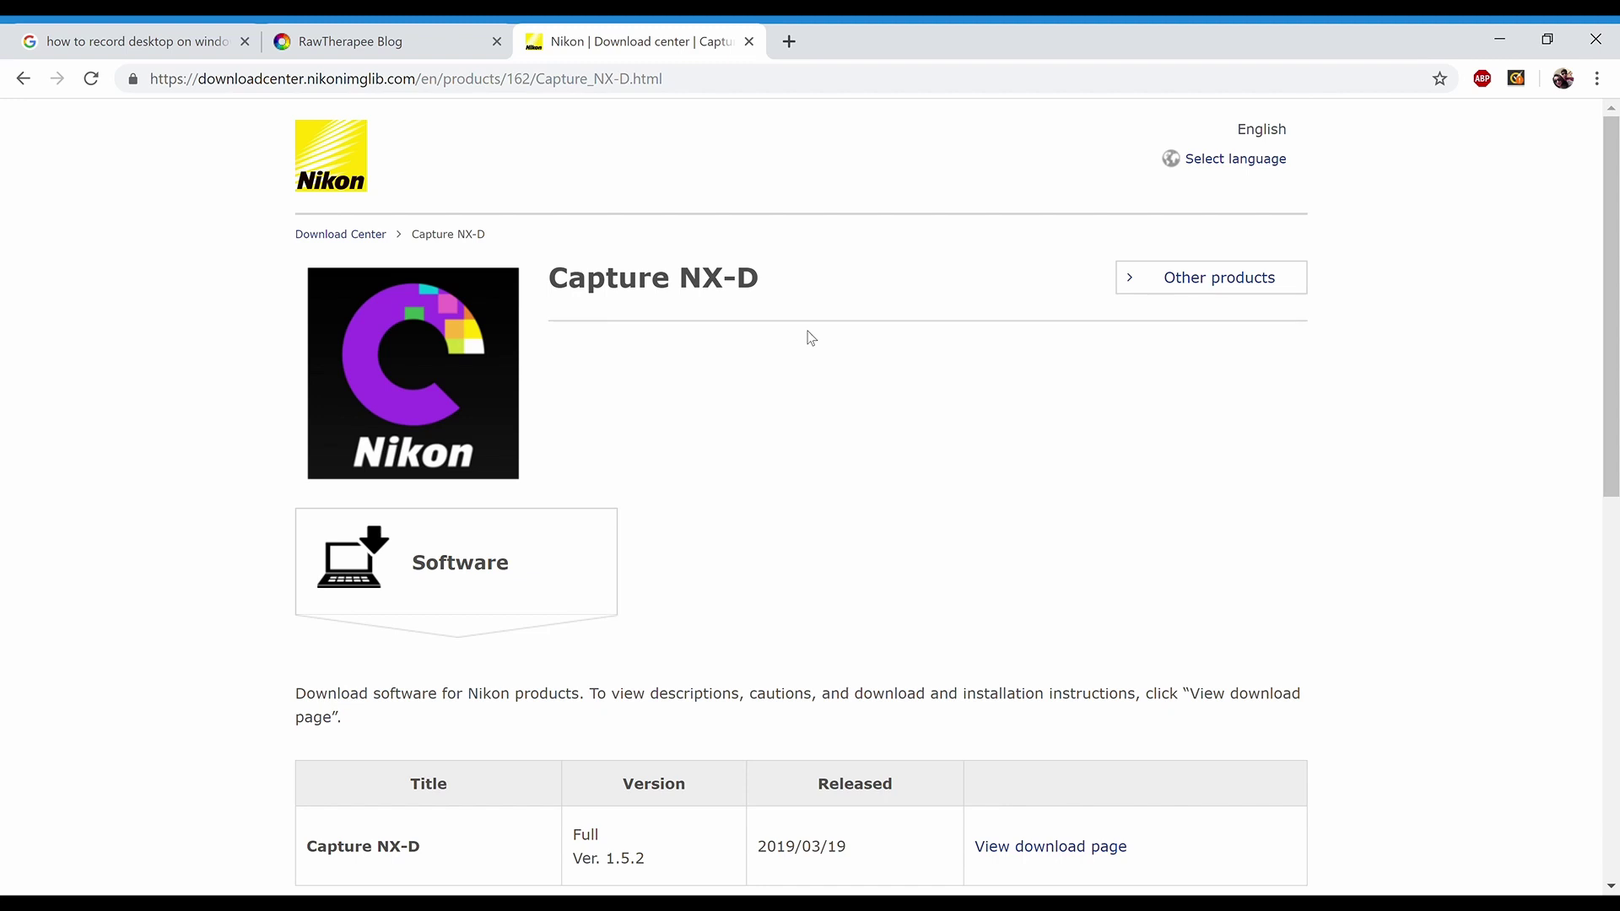
scroll(810, 338, down, 5)
scroll(811, 337, down, 3)
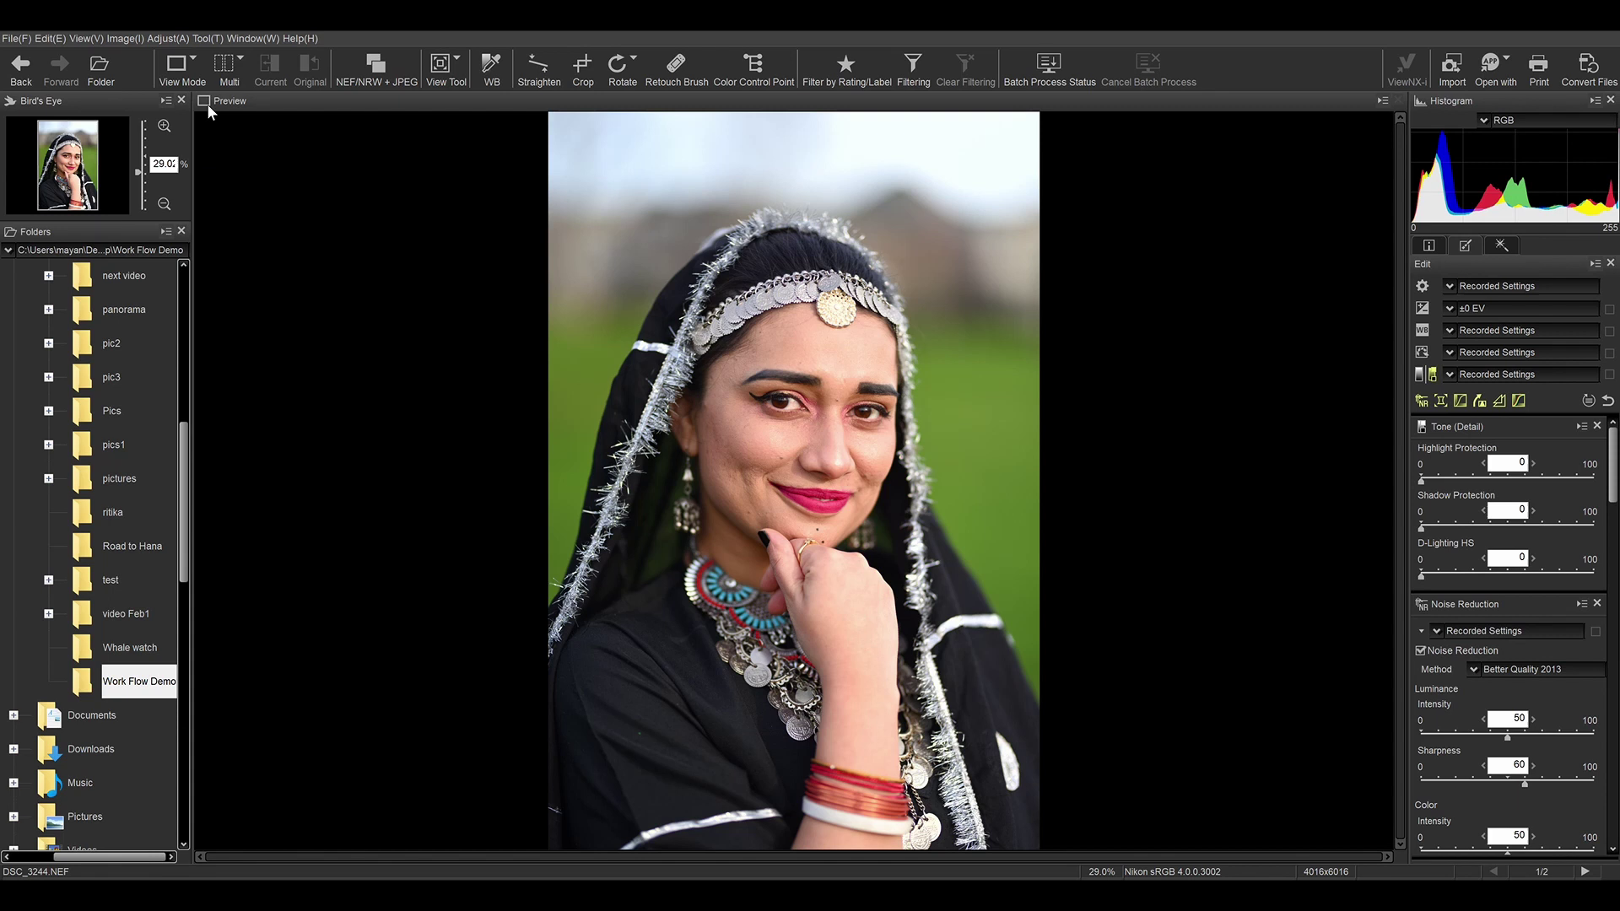
Open DSC_2564 from the thumbnail grid and apply +1 EV exposure compensation
key(Return)
click(322, 167)
double_click(331, 189)
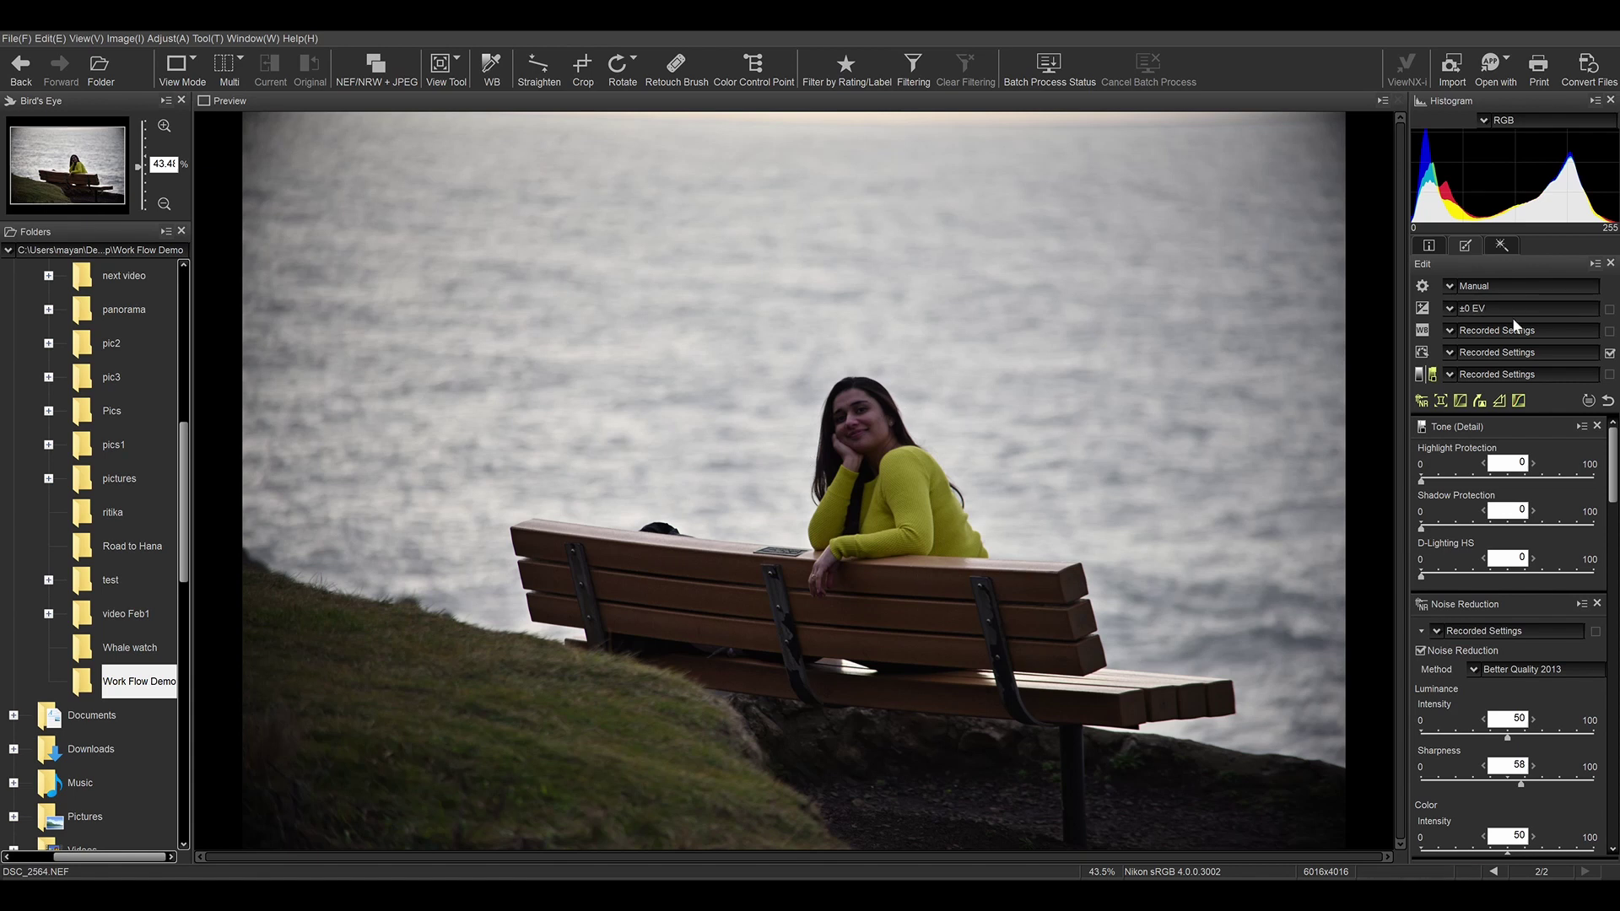
scroll(1512, 317, down, 1)
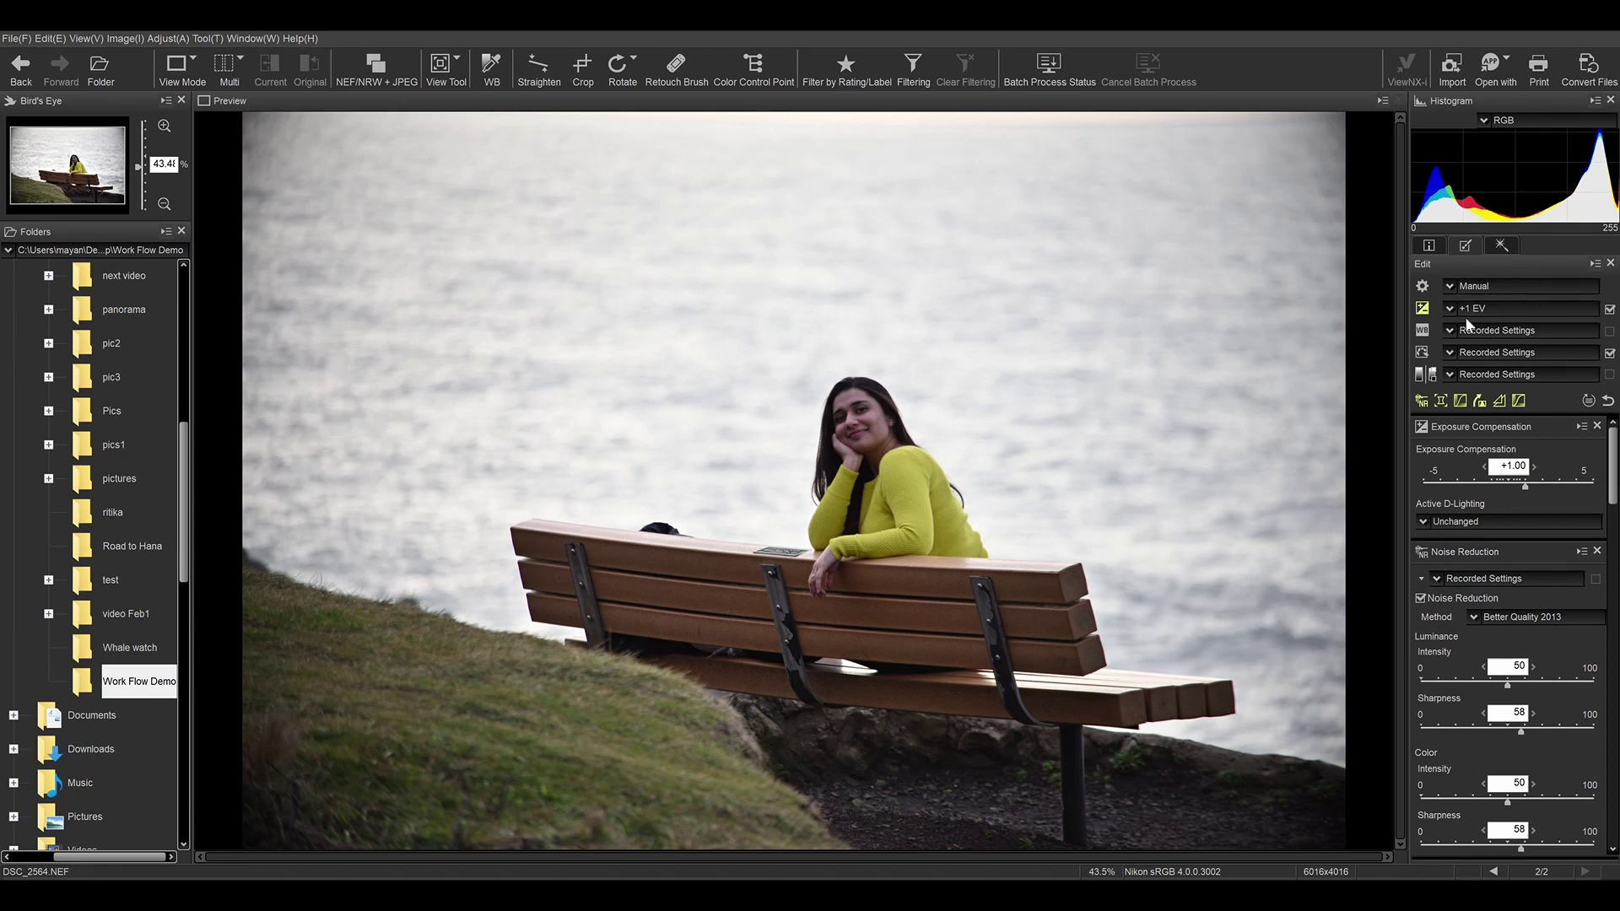
Try exposure compensation at +2.27 and +2.03, then reset it to 0
drag(1524, 487, 1547, 489)
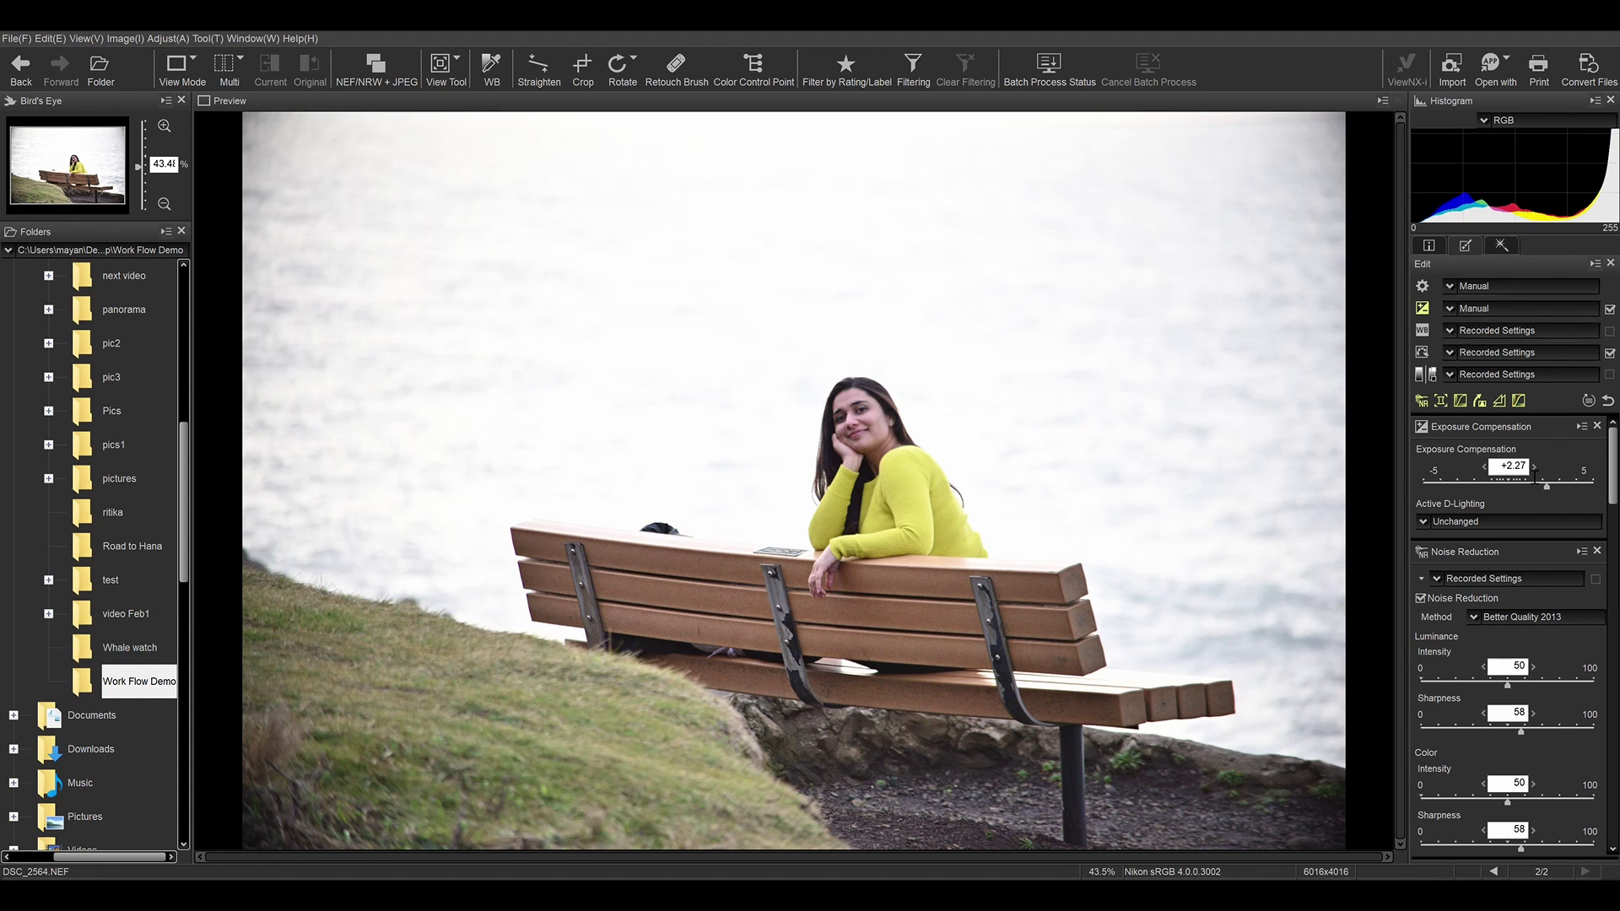
double_click(1526, 466)
text(2.03)
key(Return)
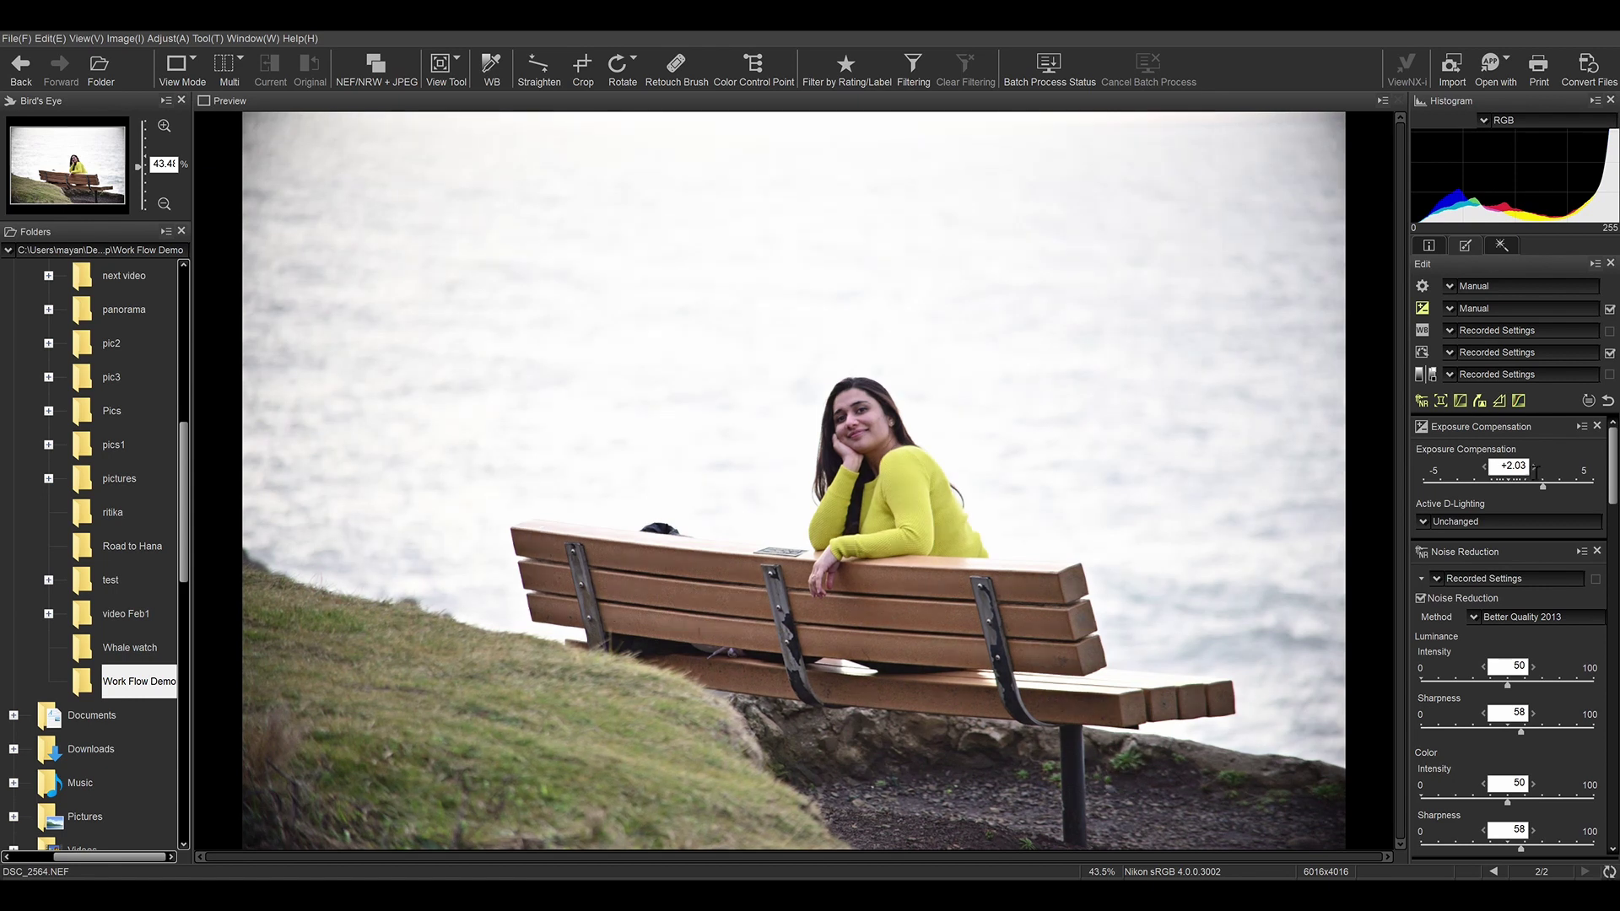
double_click(1528, 469)
text(0)
key(Return)
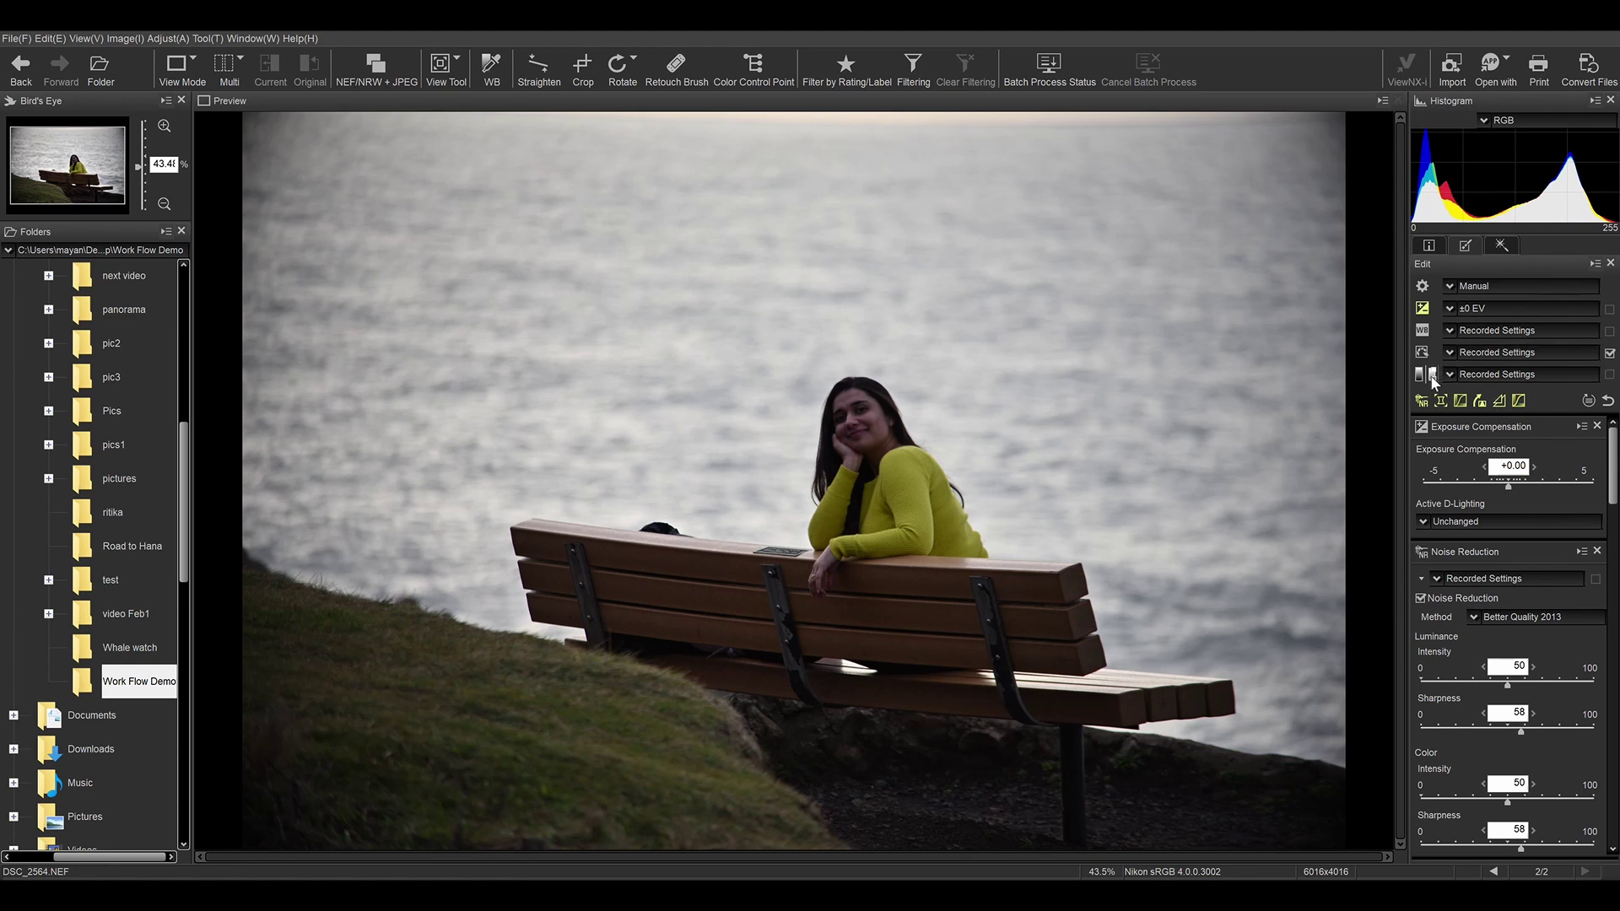
In Tone (Detail), push Shadow Protection to 100, then ease it back to about 83
click(1431, 378)
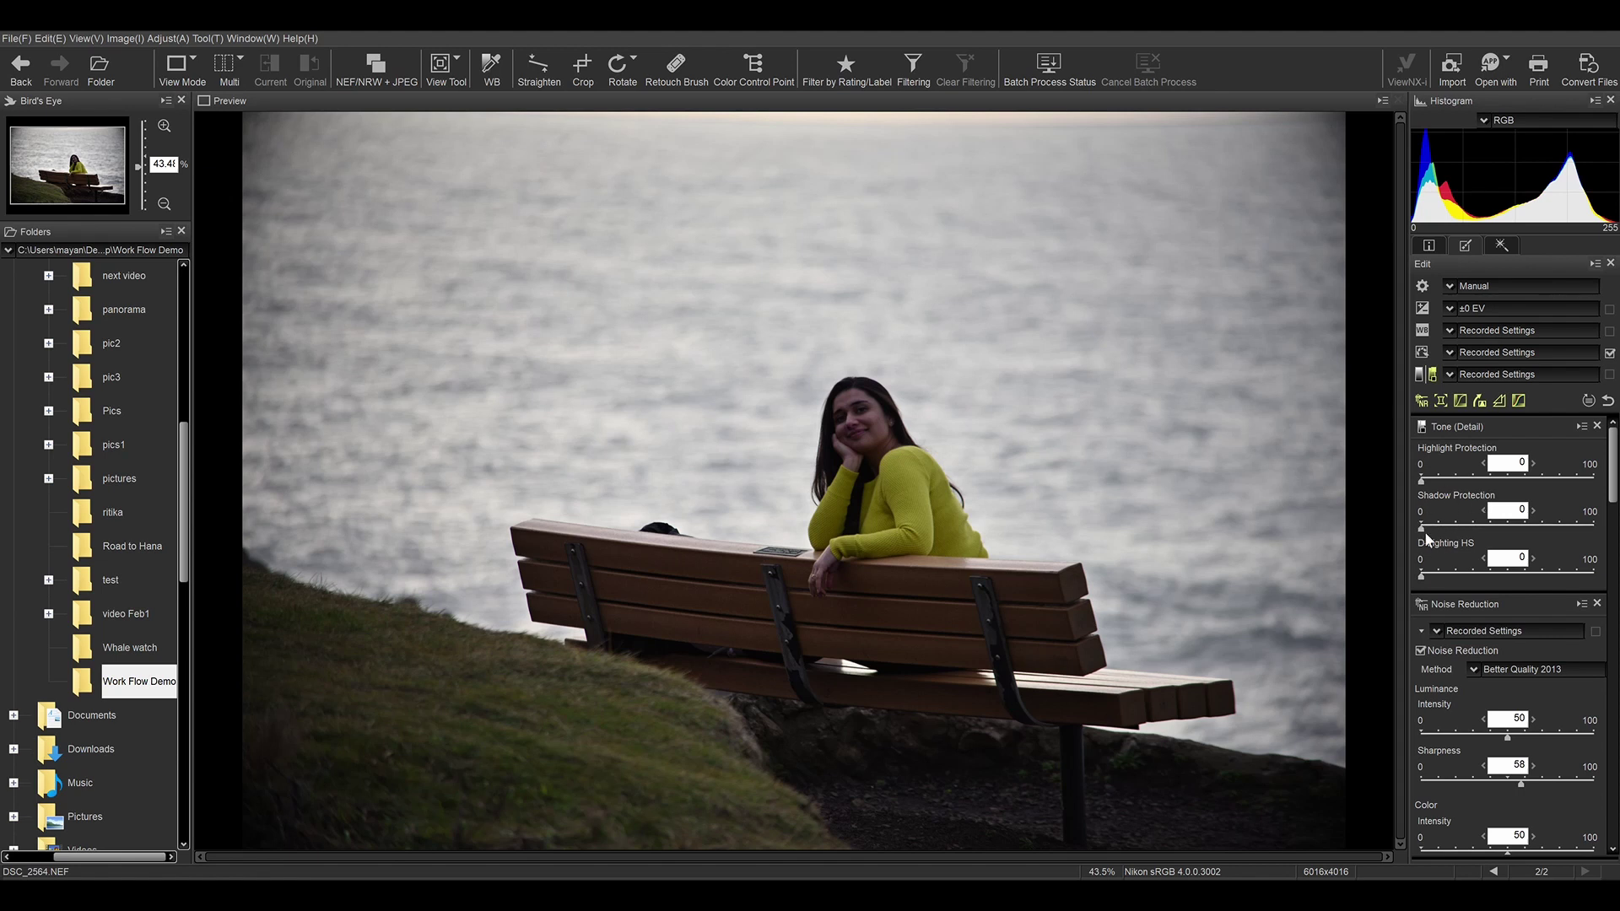
drag(1423, 534, 1559, 531)
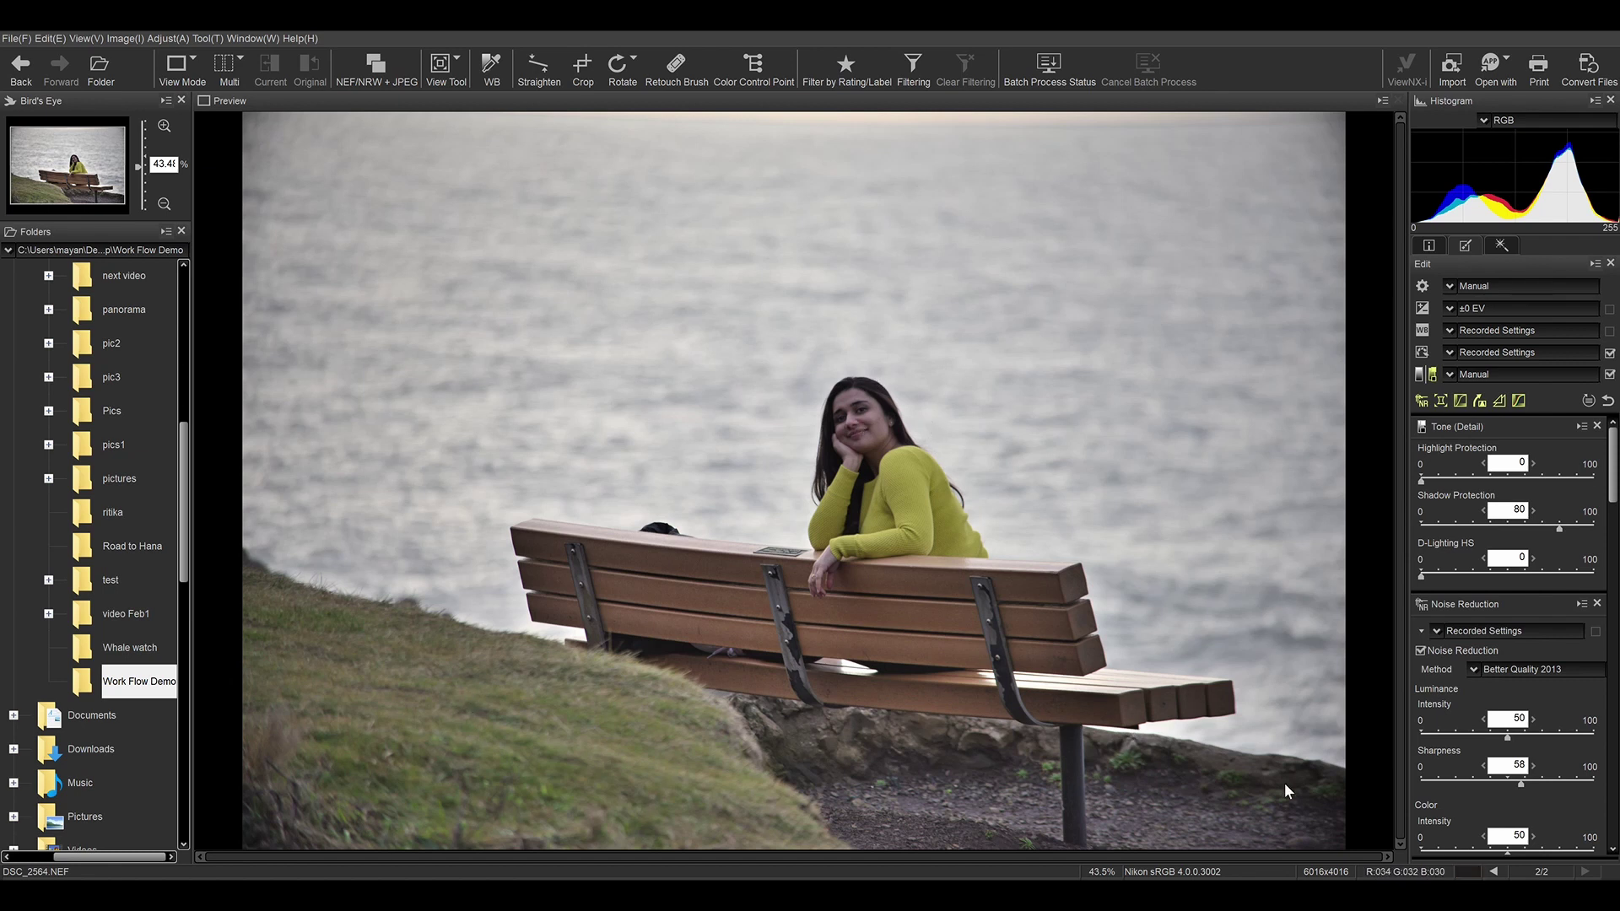
drag(1557, 529, 1595, 523)
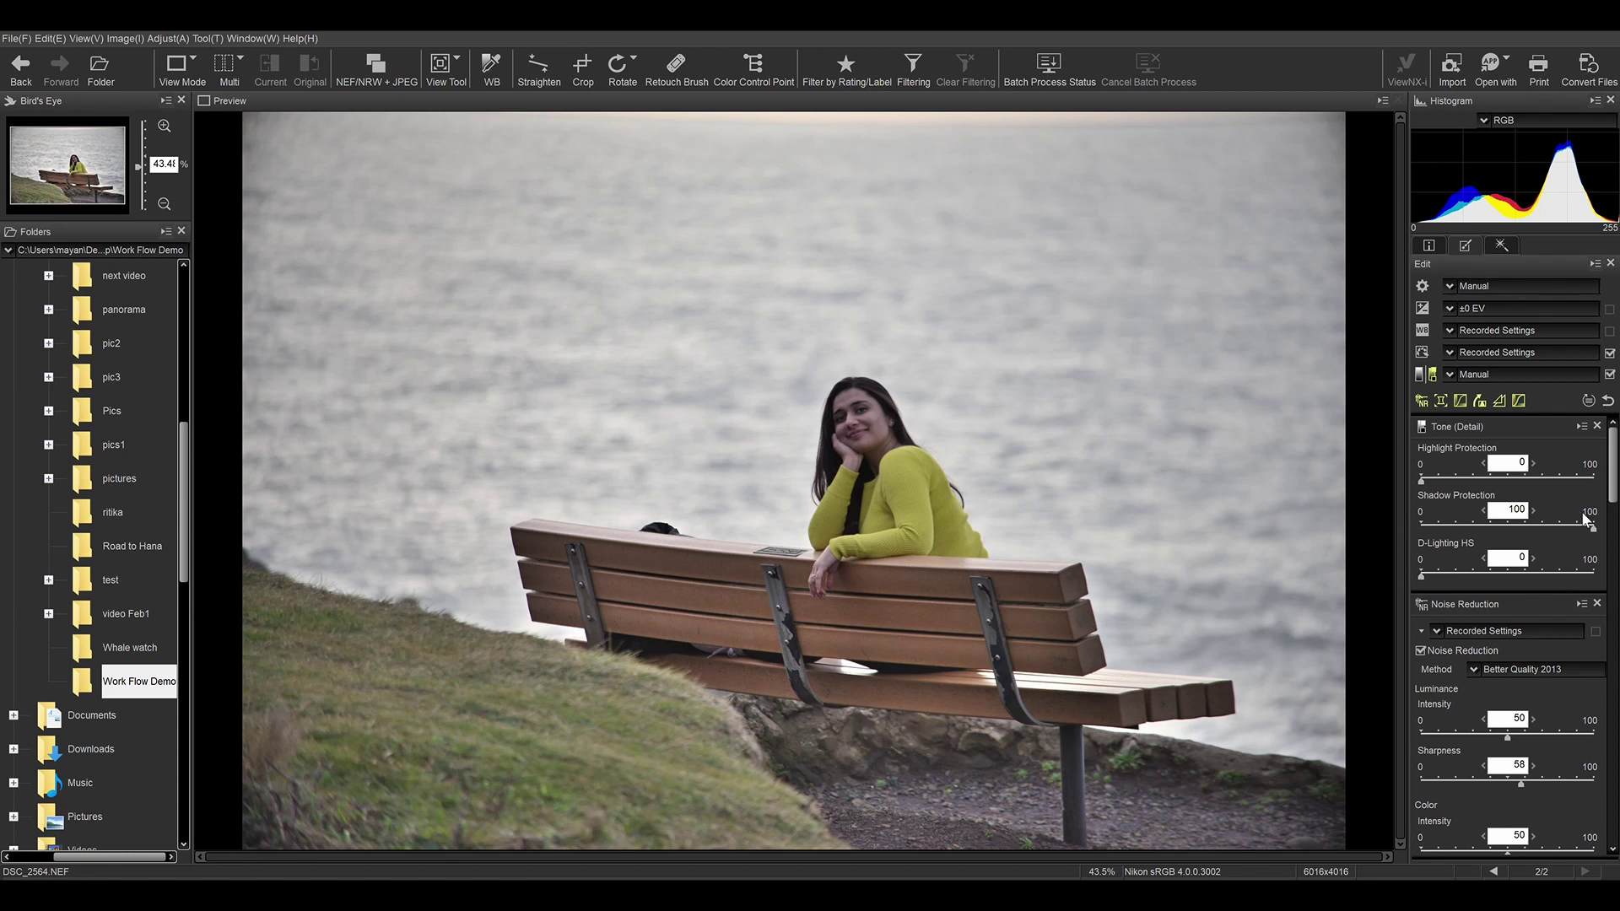
drag(1592, 528, 1559, 530)
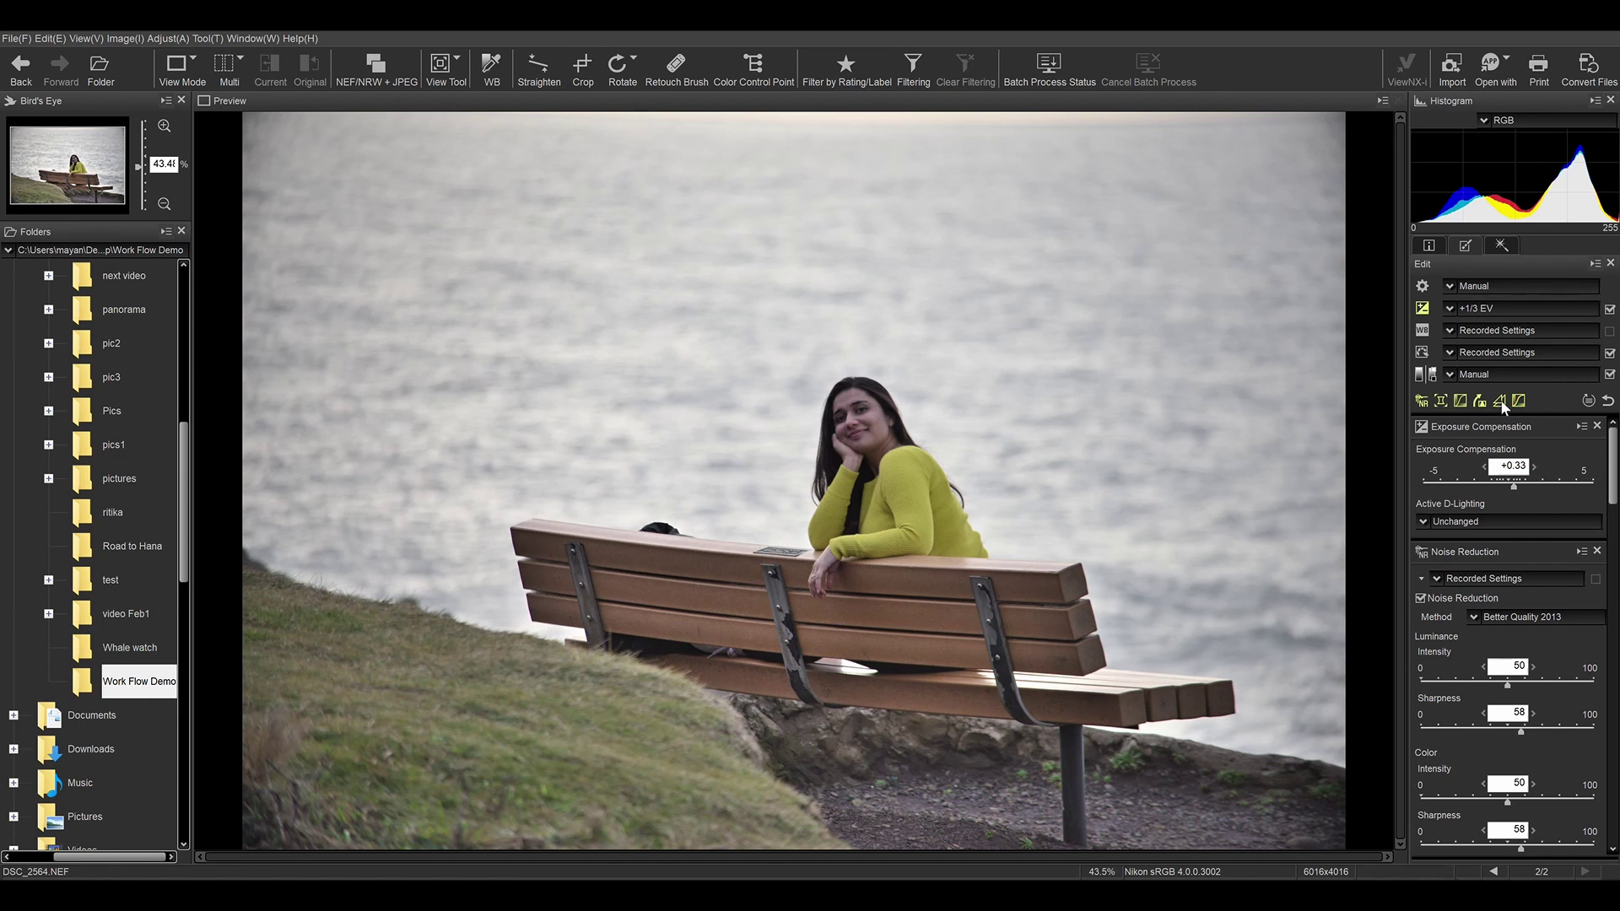
Switch the right-hand panel to the Retouch tools
click(1507, 249)
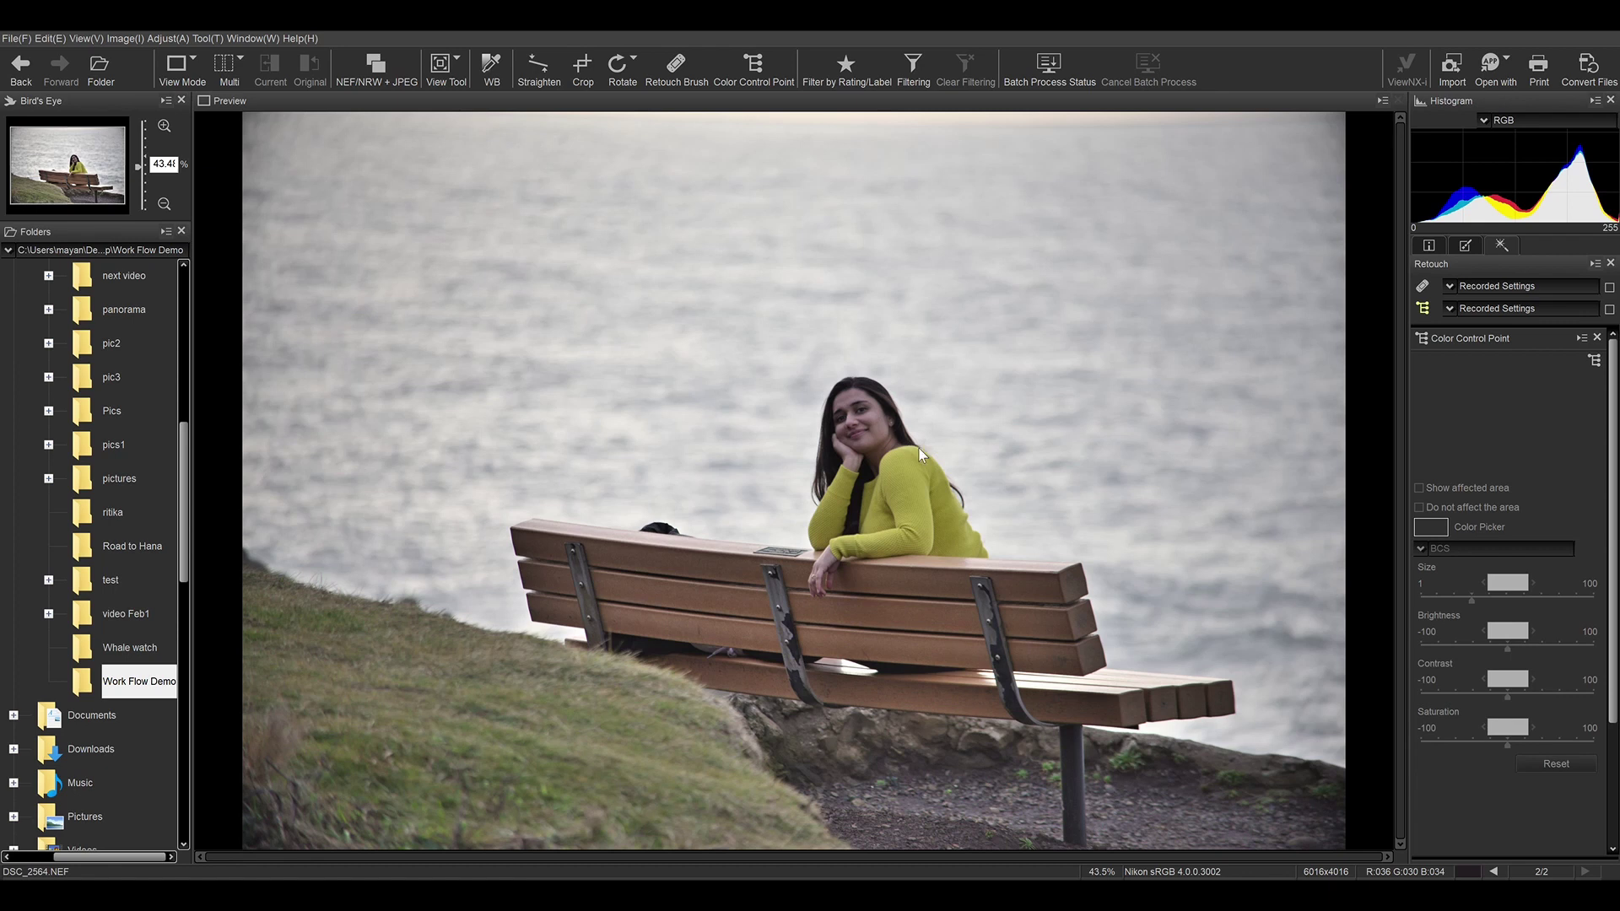
Place a color control point on the yellow sweater, brightness about 36, saturation nudged up
click(1594, 361)
click(928, 511)
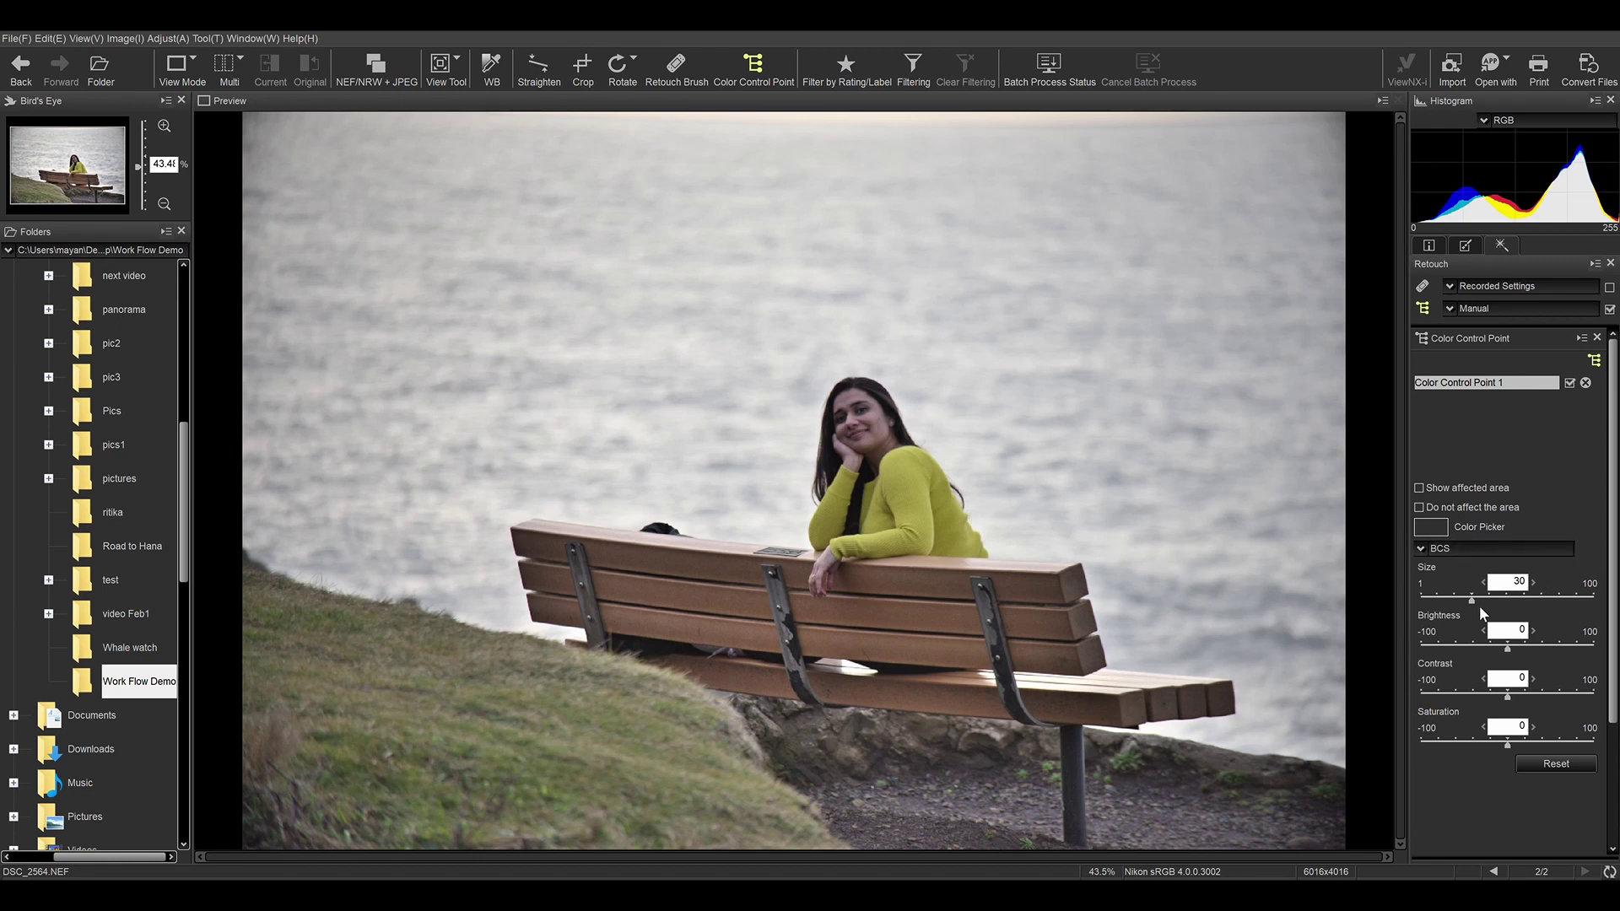
drag(1509, 649, 1538, 649)
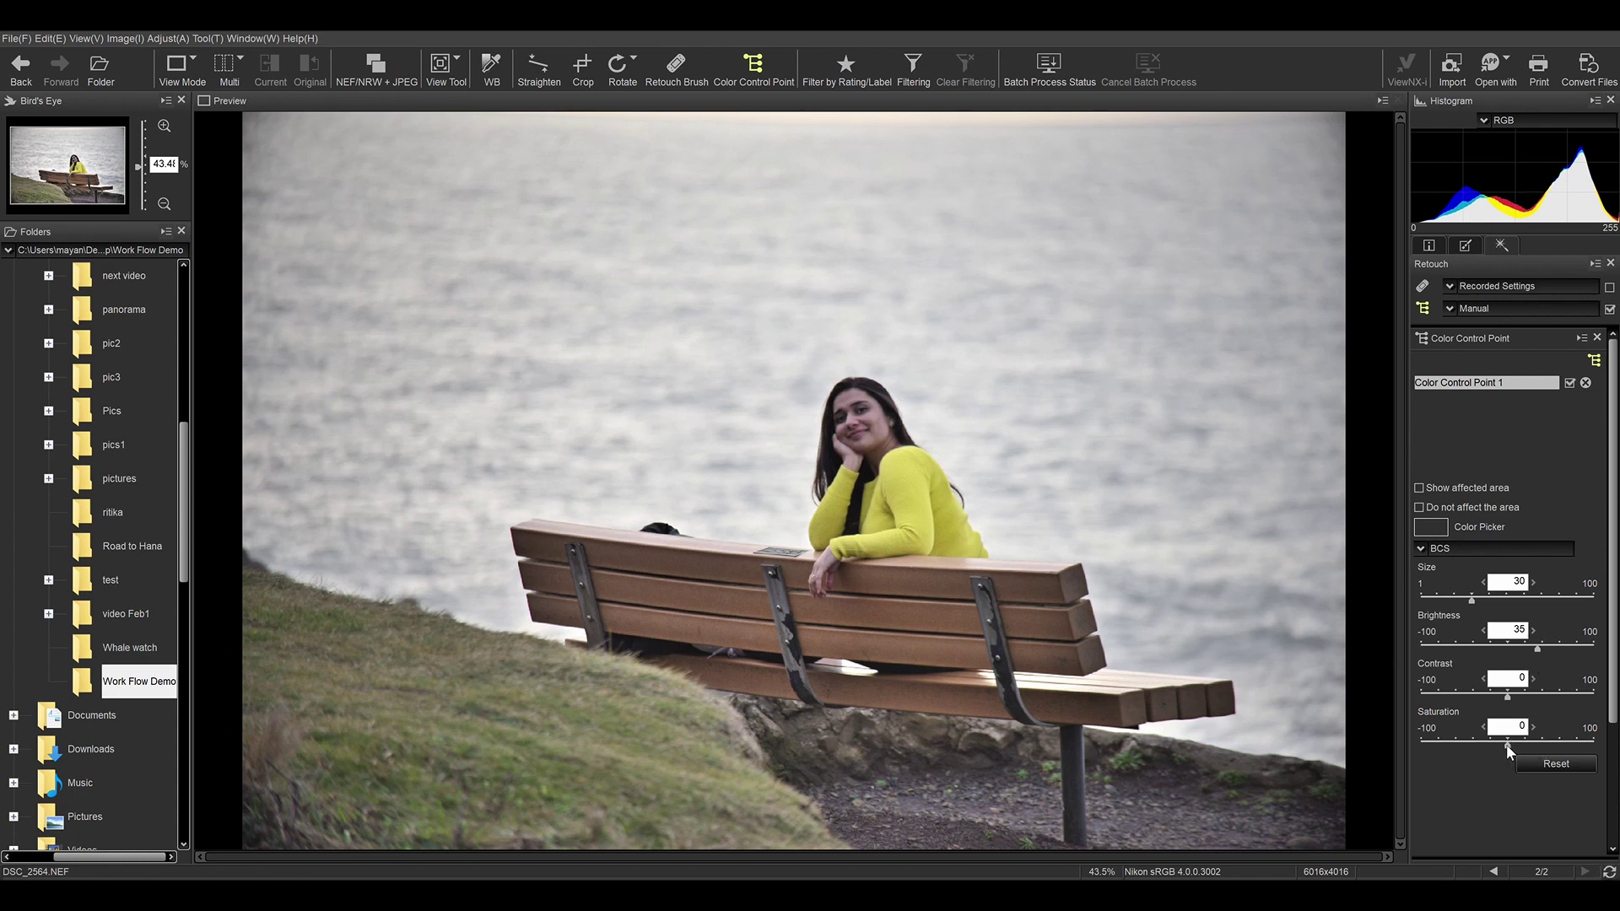
drag(1506, 744, 1510, 744)
Add a second control point on the face with brightness 30 and size 15
click(894, 453)
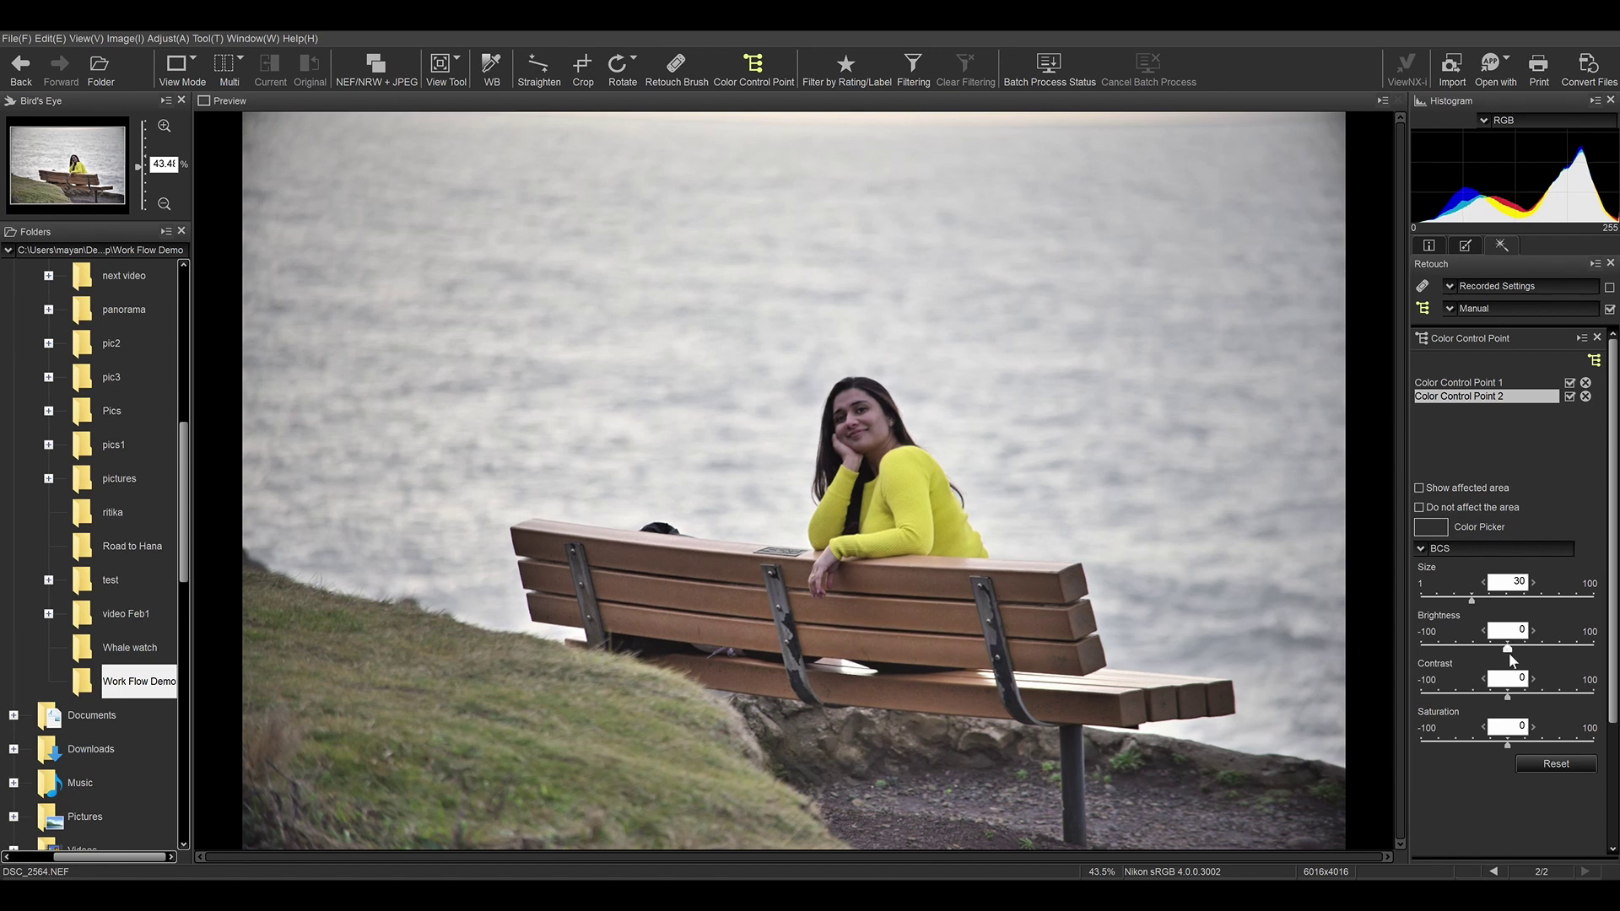
drag(1508, 647, 1535, 649)
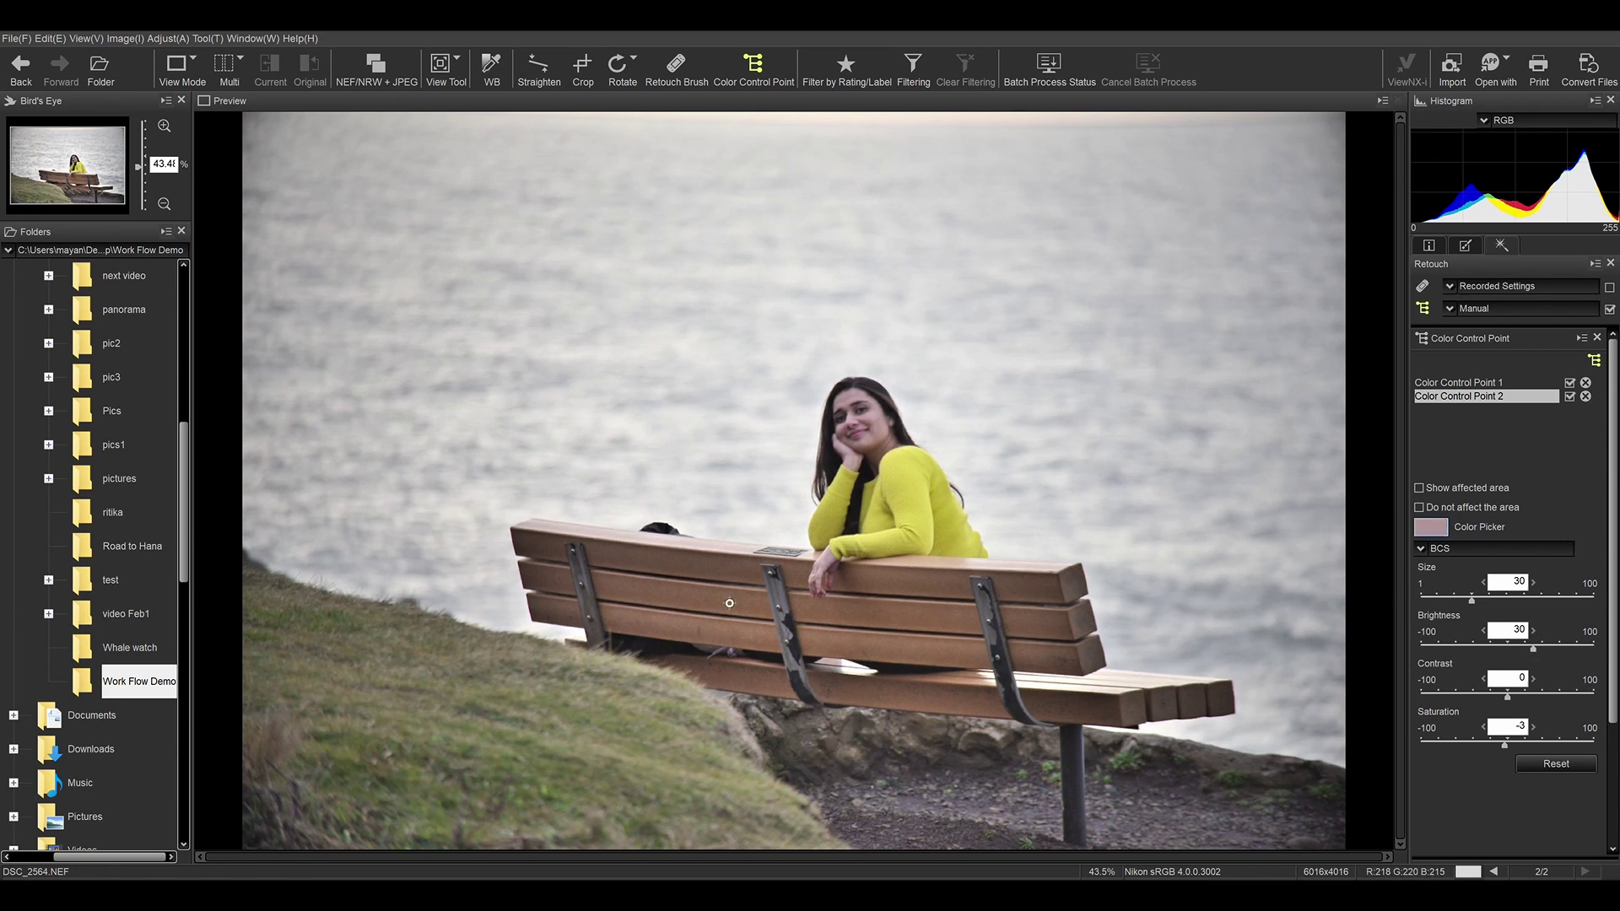
scroll(1523, 586, down, 2)
double_click(1523, 583)
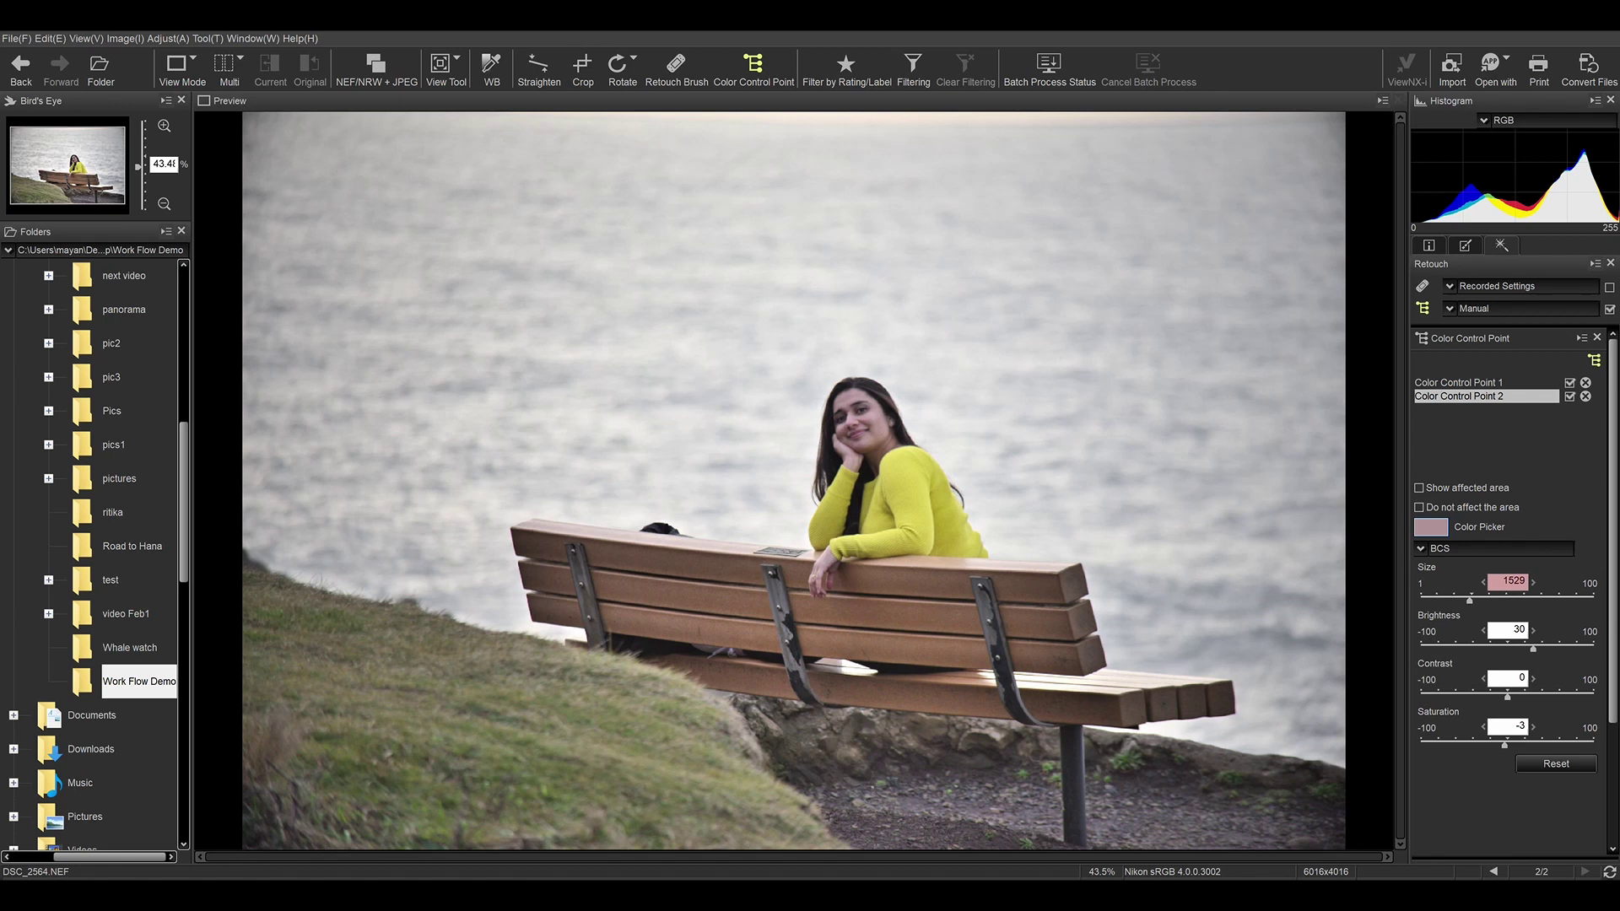
text(15)
key(Return)
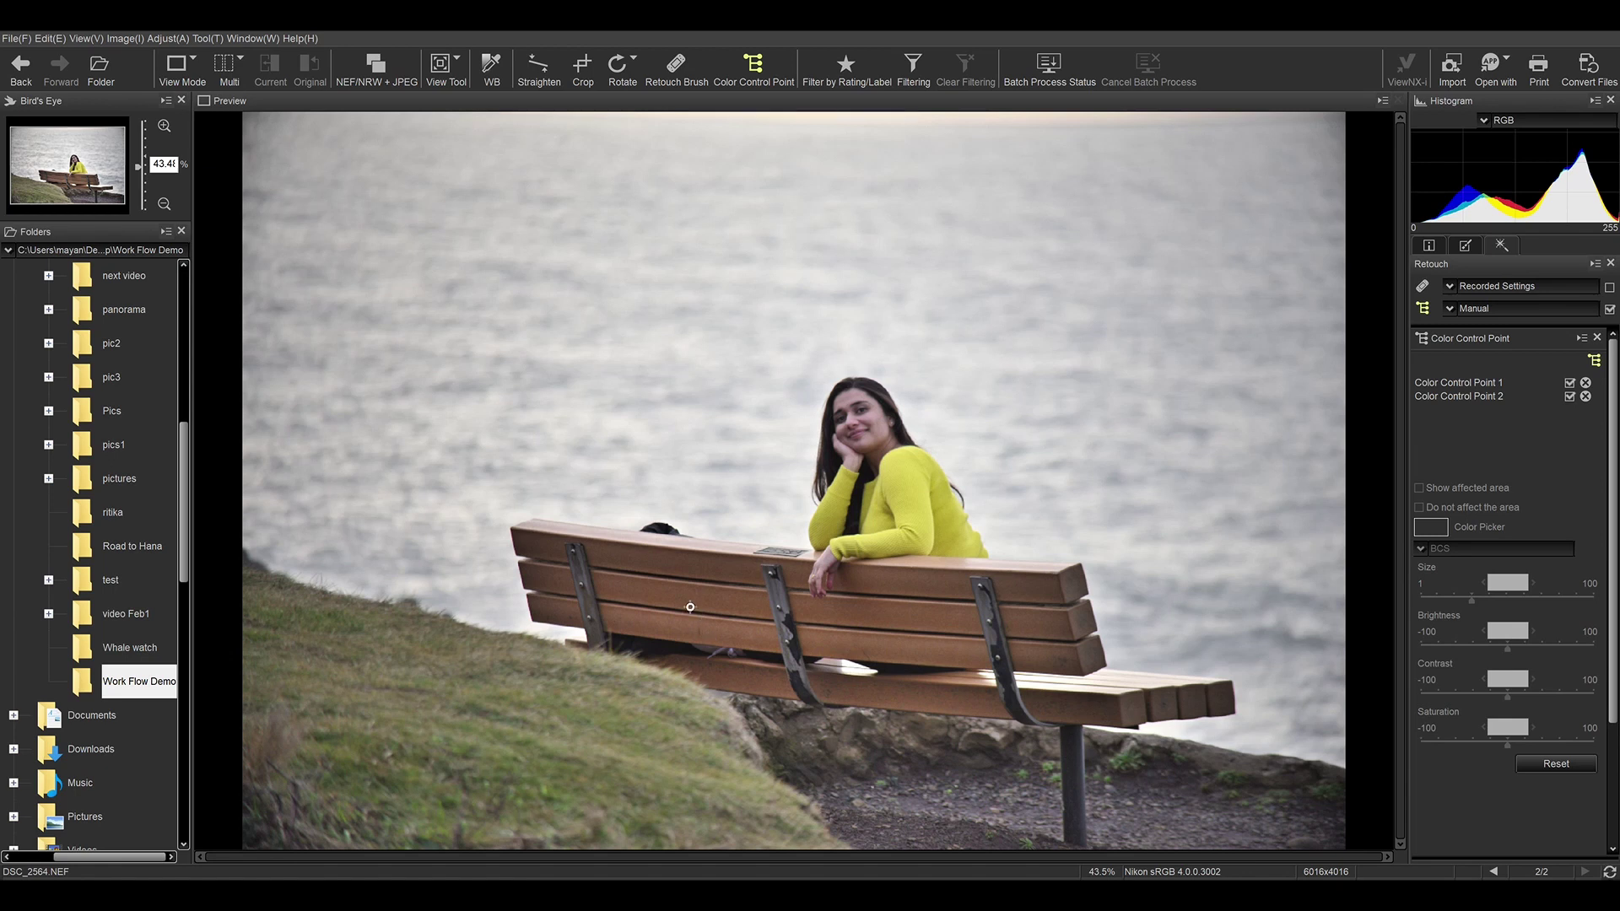
Place control points on the bench (saturation 33), a fourth spot, and the grass
click(774, 667)
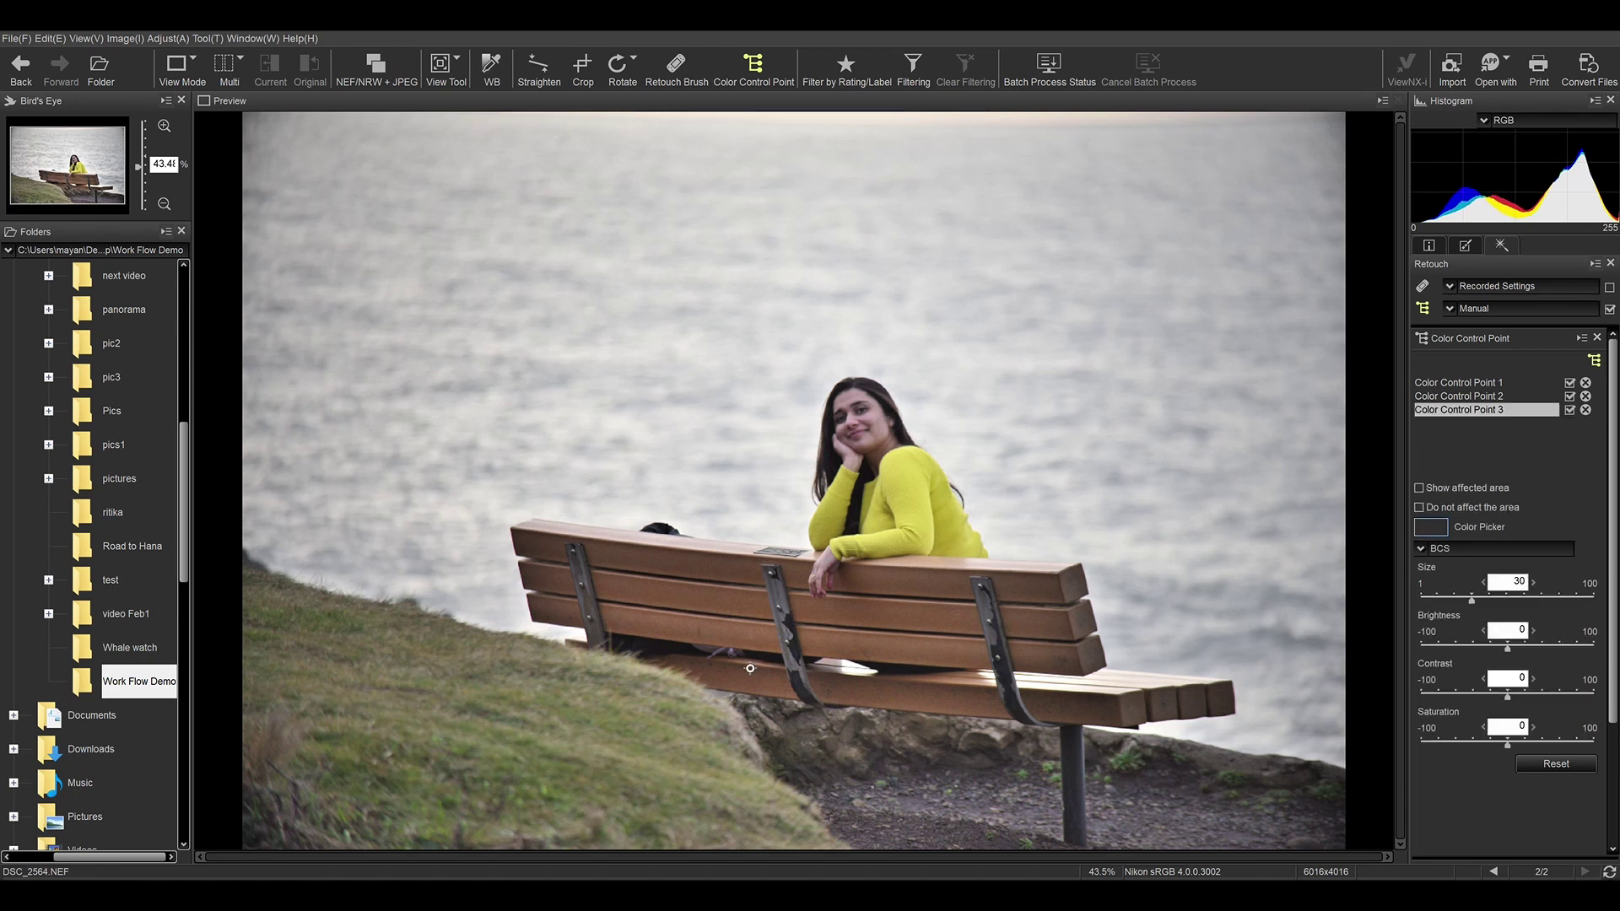
drag(759, 647, 759, 646)
click(759, 651)
click(674, 611)
click(864, 412)
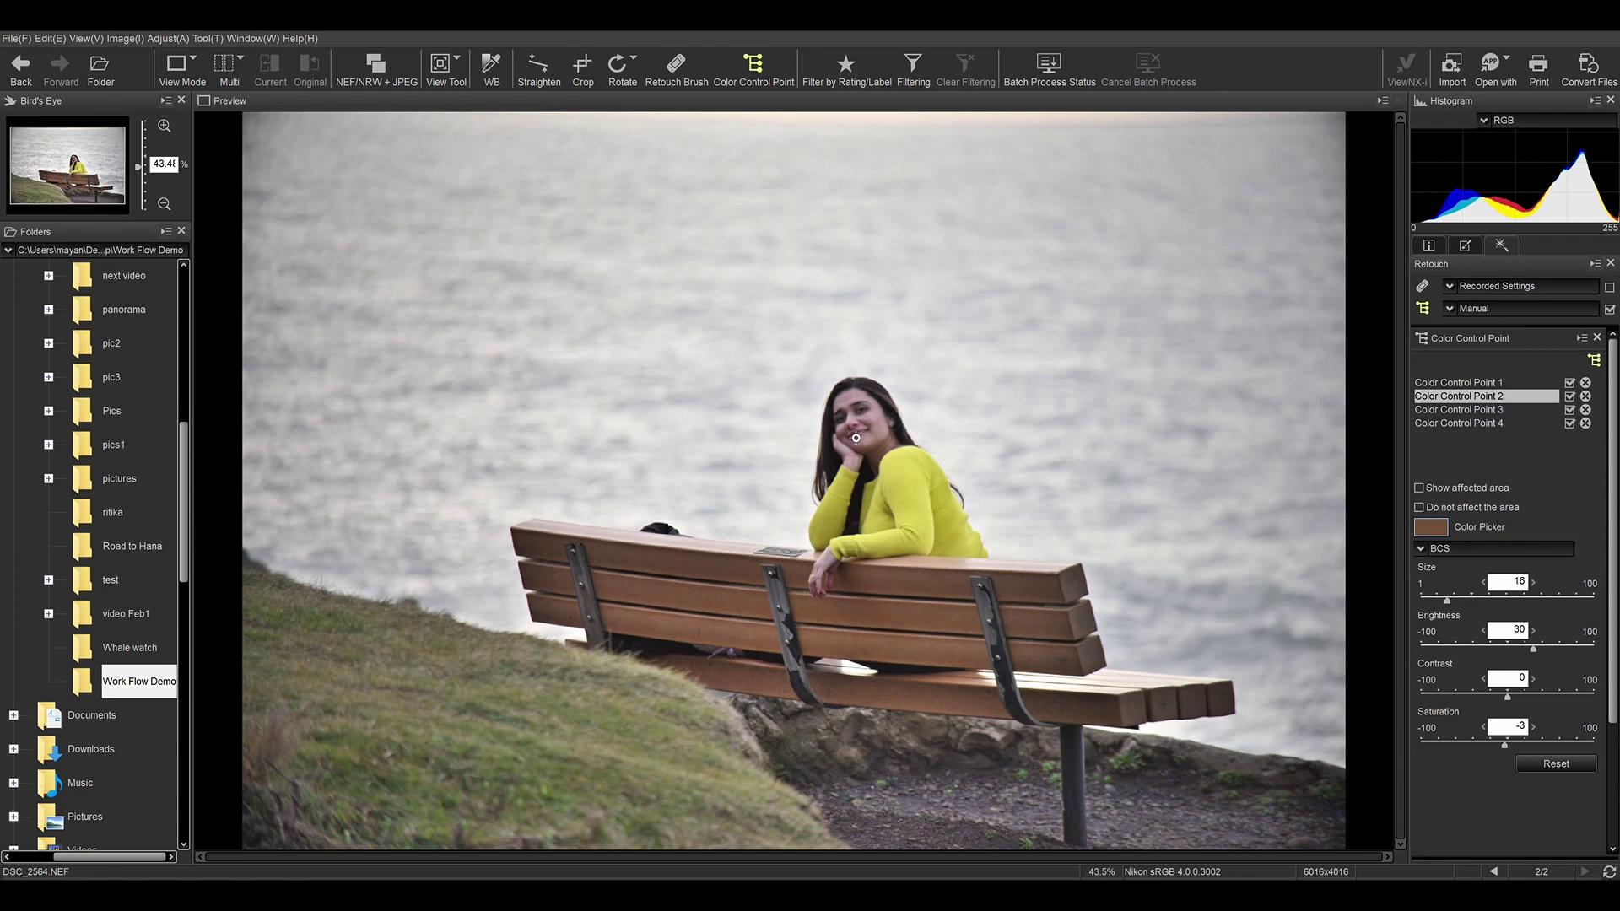
click(456, 744)
click(754, 660)
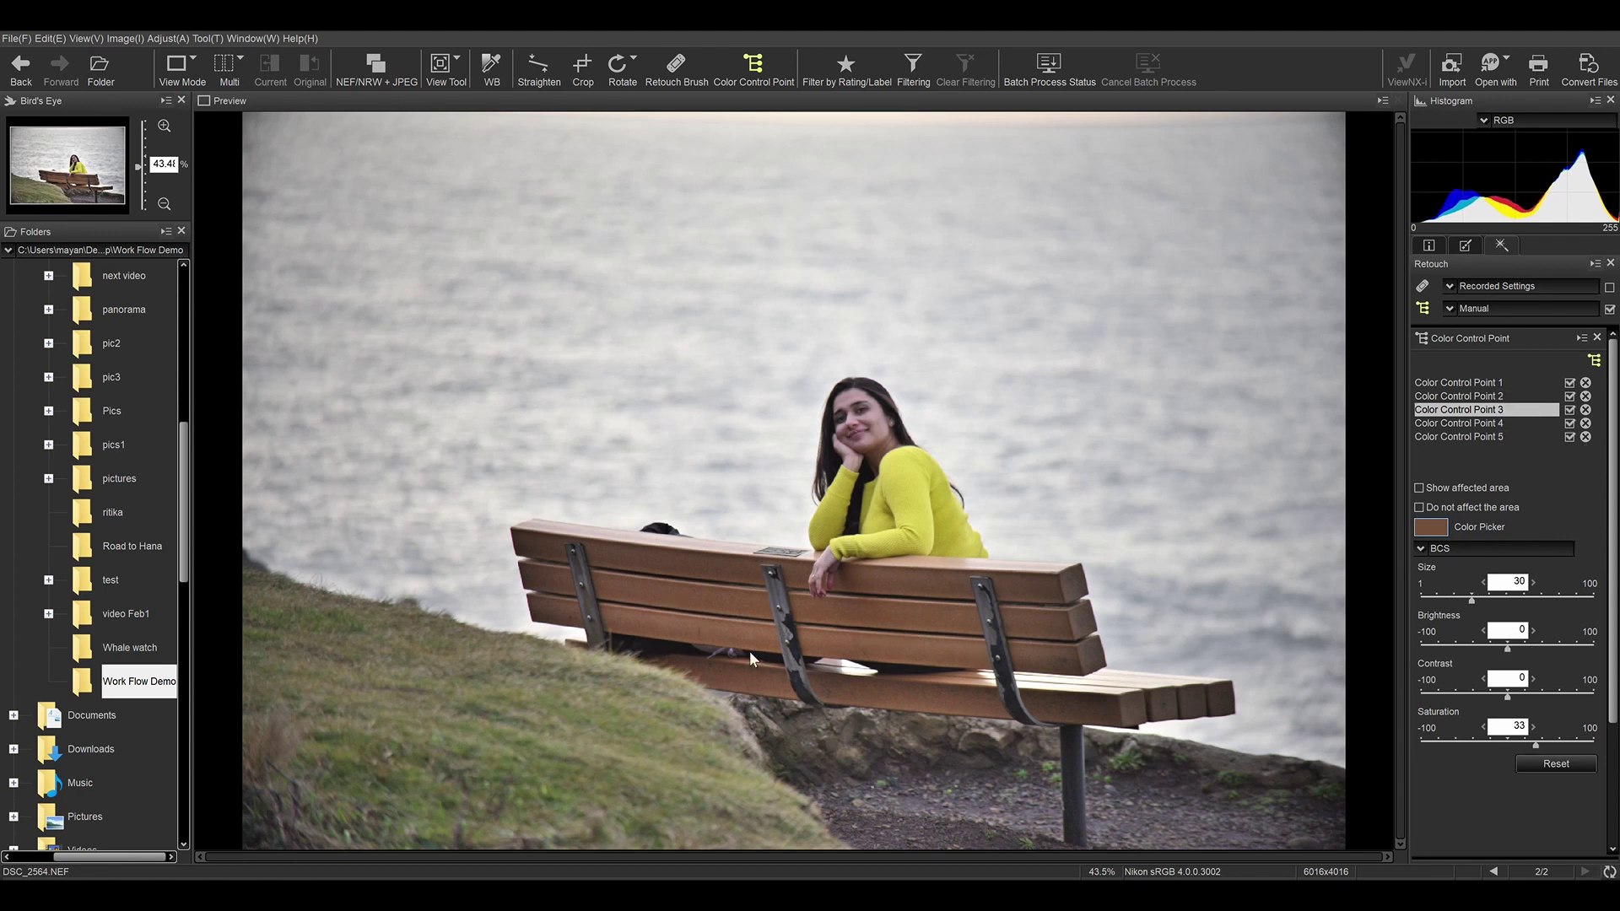
click(927, 653)
Brighten the grass point by 17, set point 4 saturation to 39, brighten the bench by 20
click(456, 744)
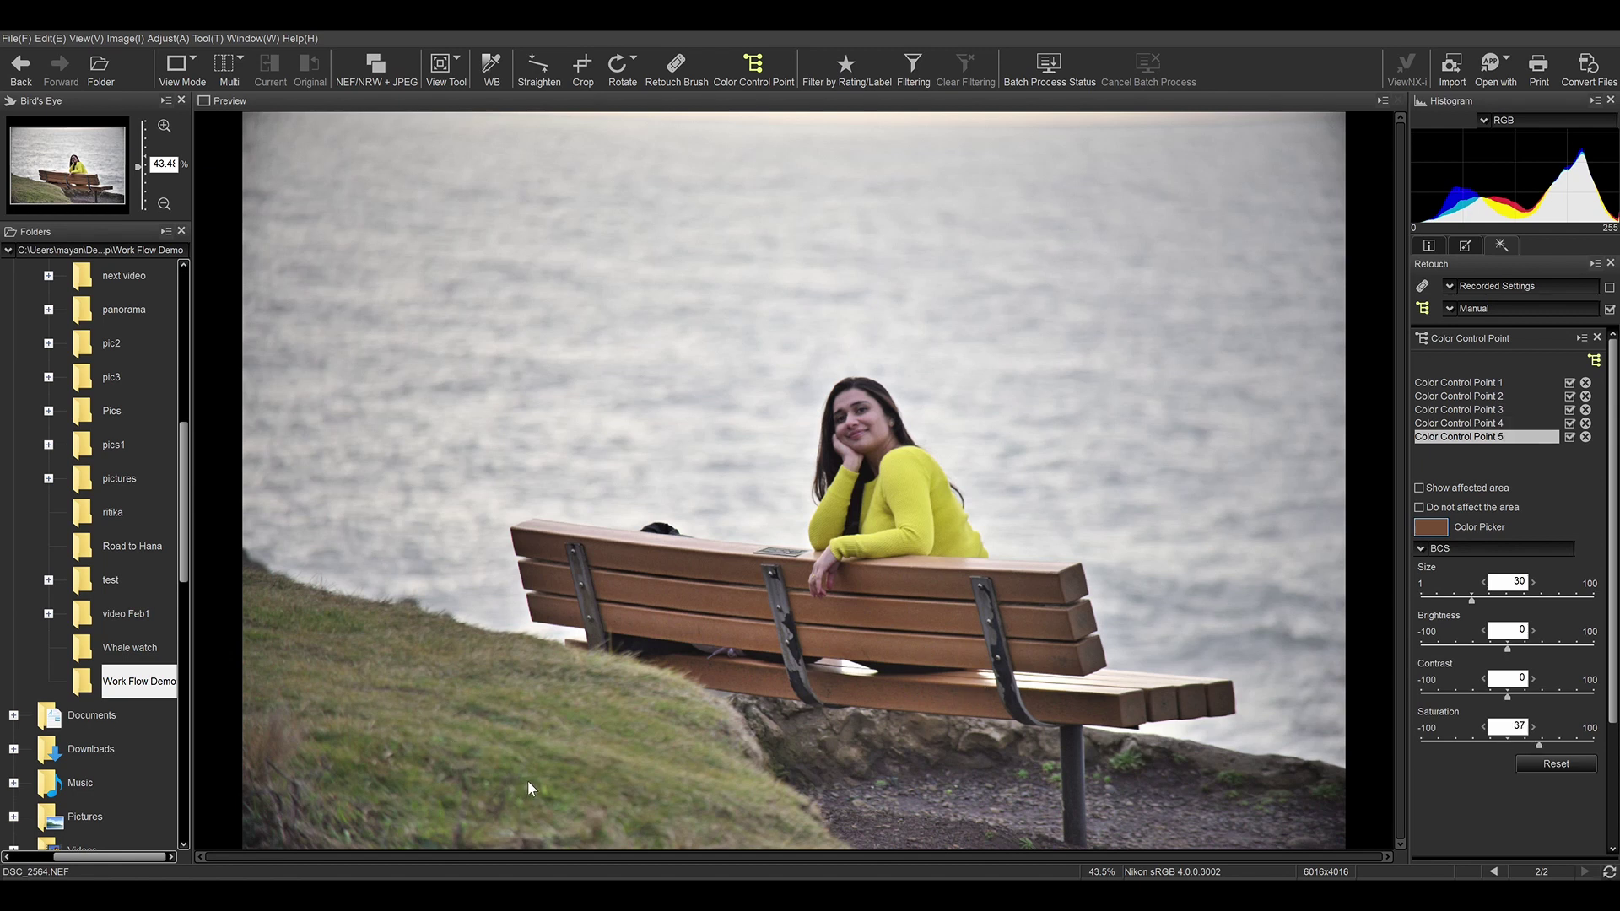
drag(519, 747, 518, 749)
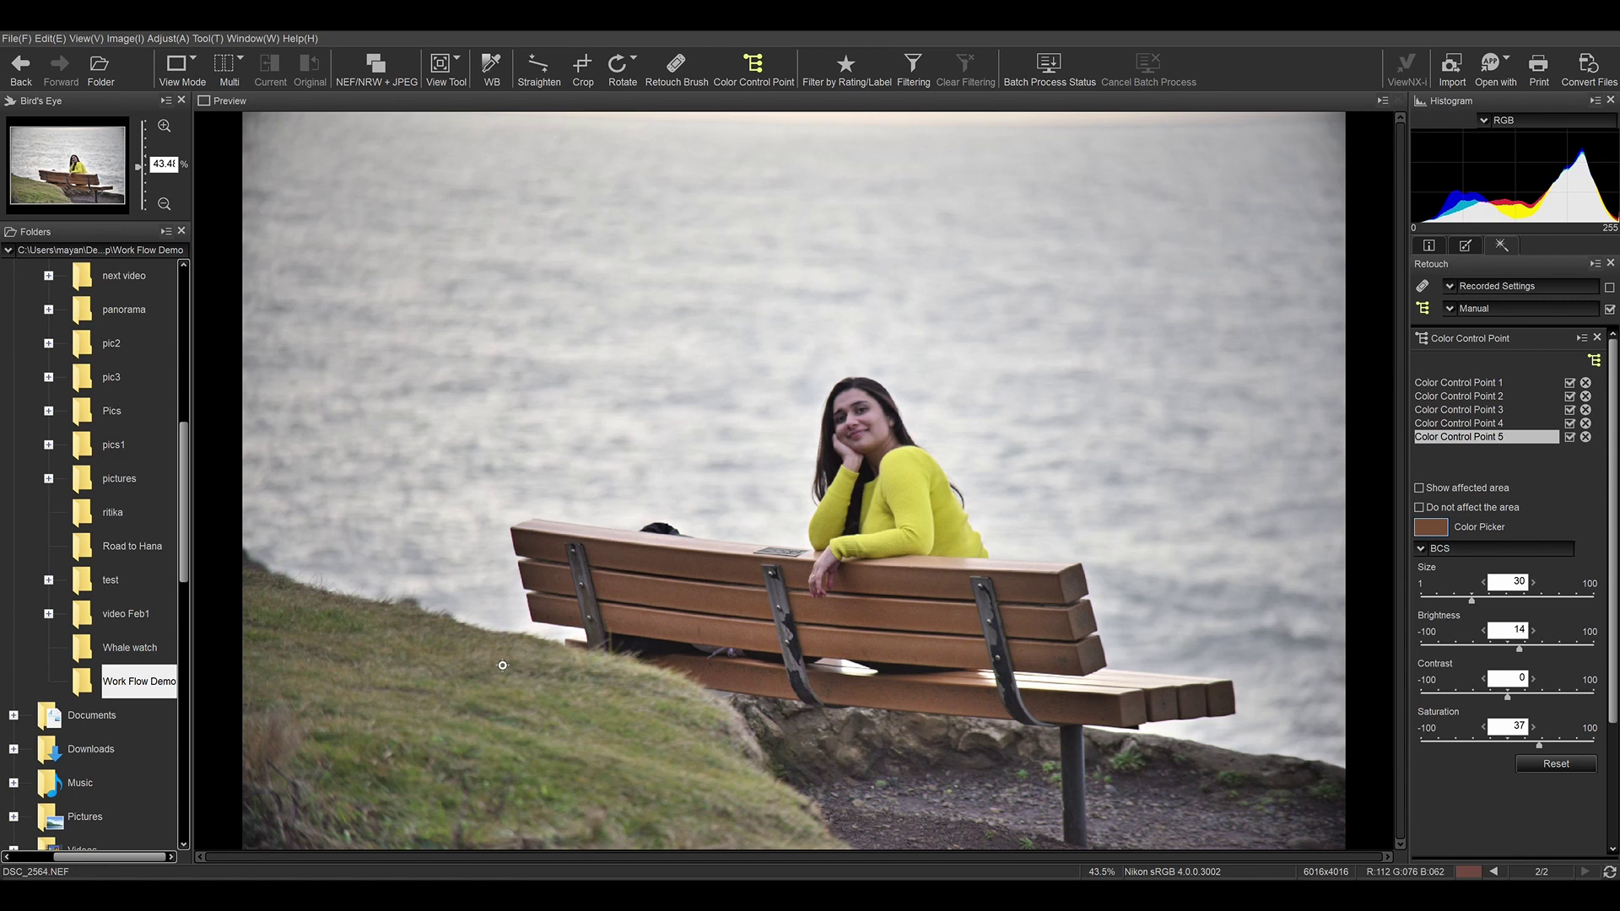
click(914, 638)
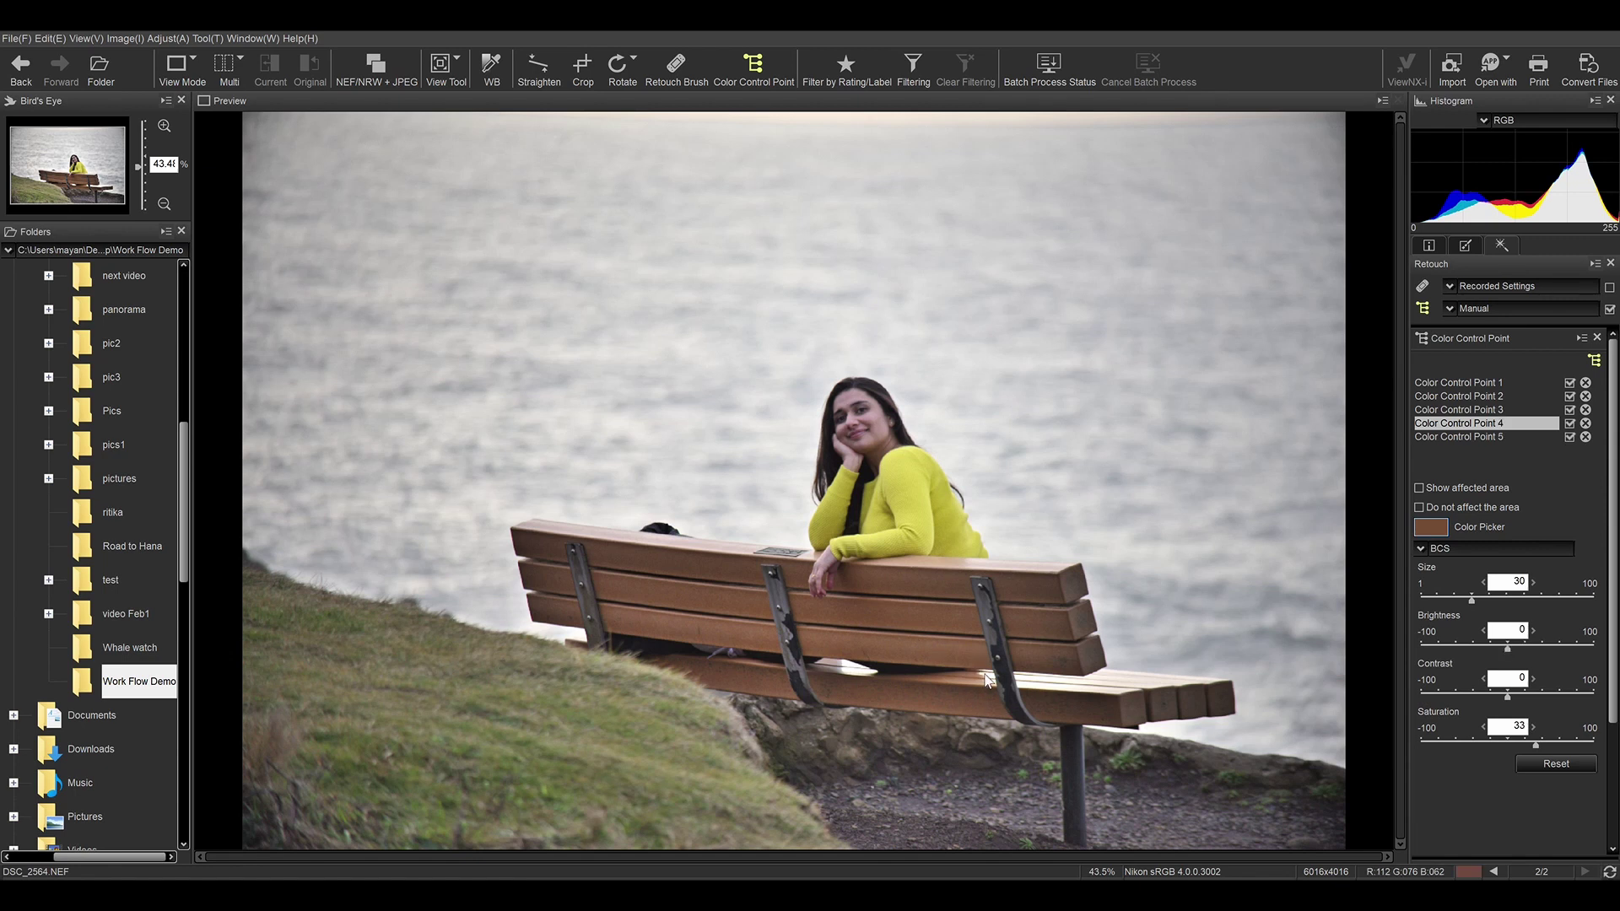
drag(1039, 685, 988, 675)
click(744, 645)
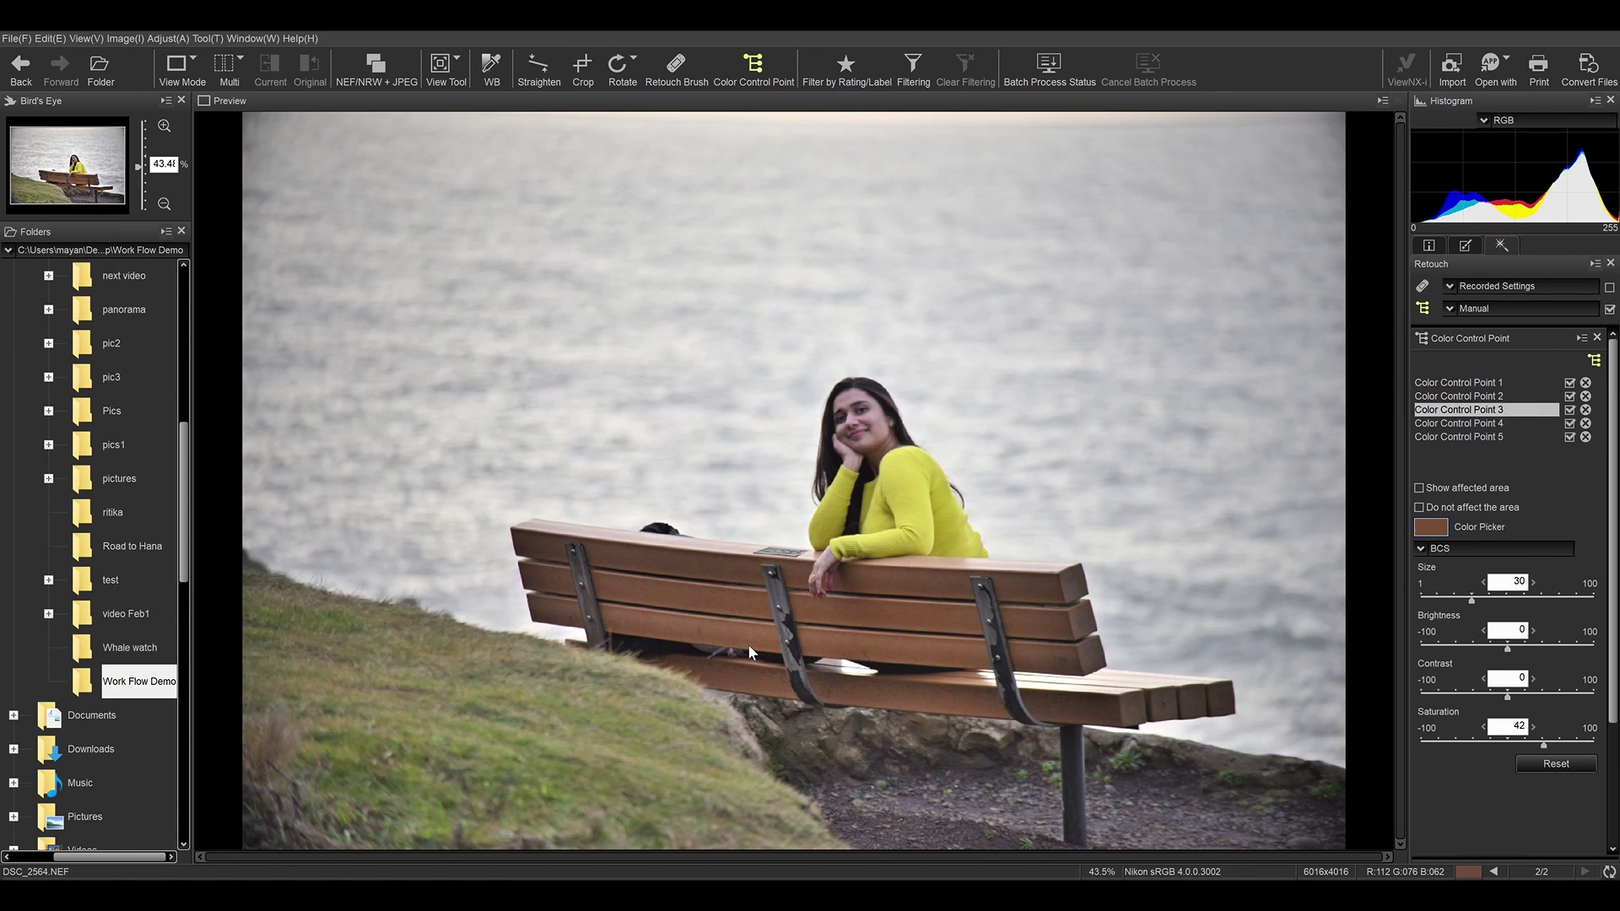
drag(725, 611, 737, 621)
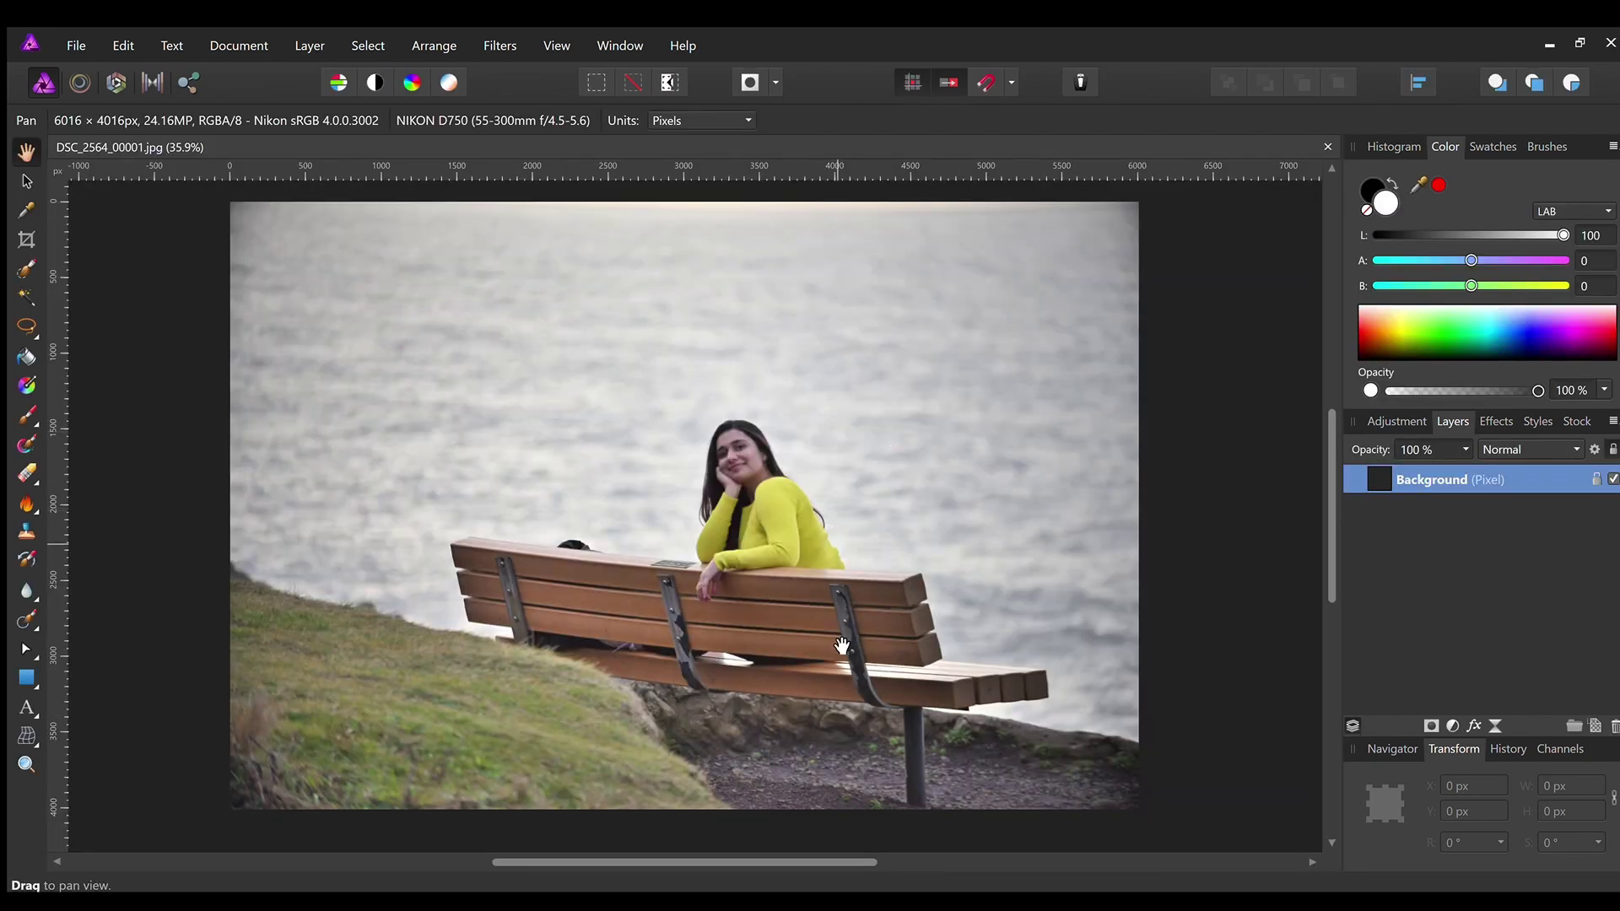
Apply a Levels adjustment to the bench photo and browse the White Balance presets
click(1409, 422)
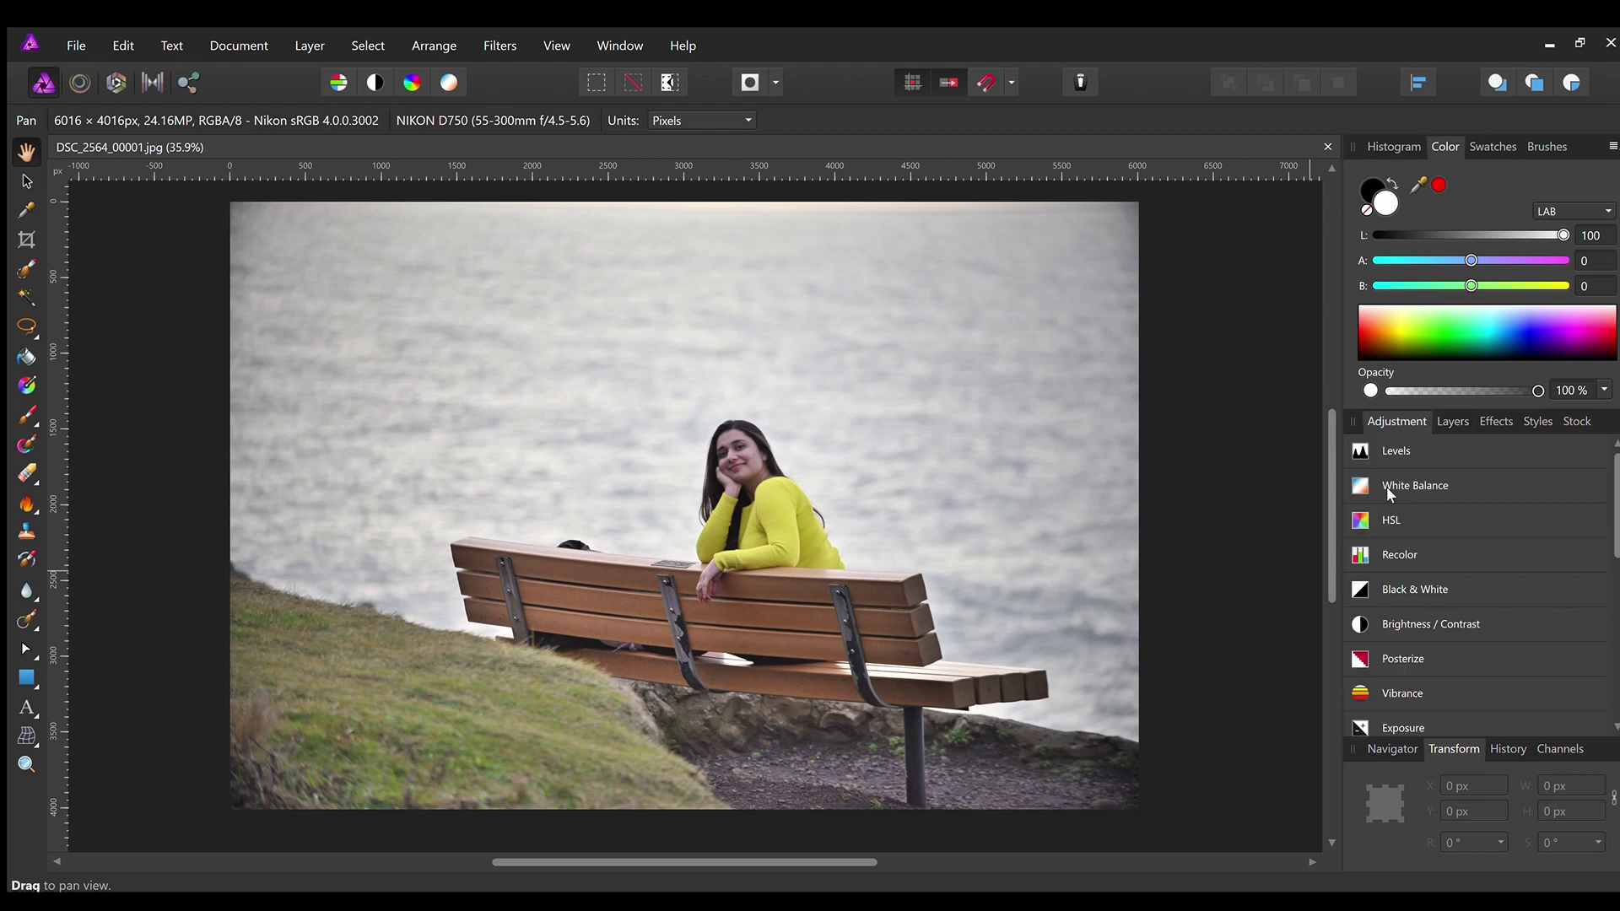
click(1392, 449)
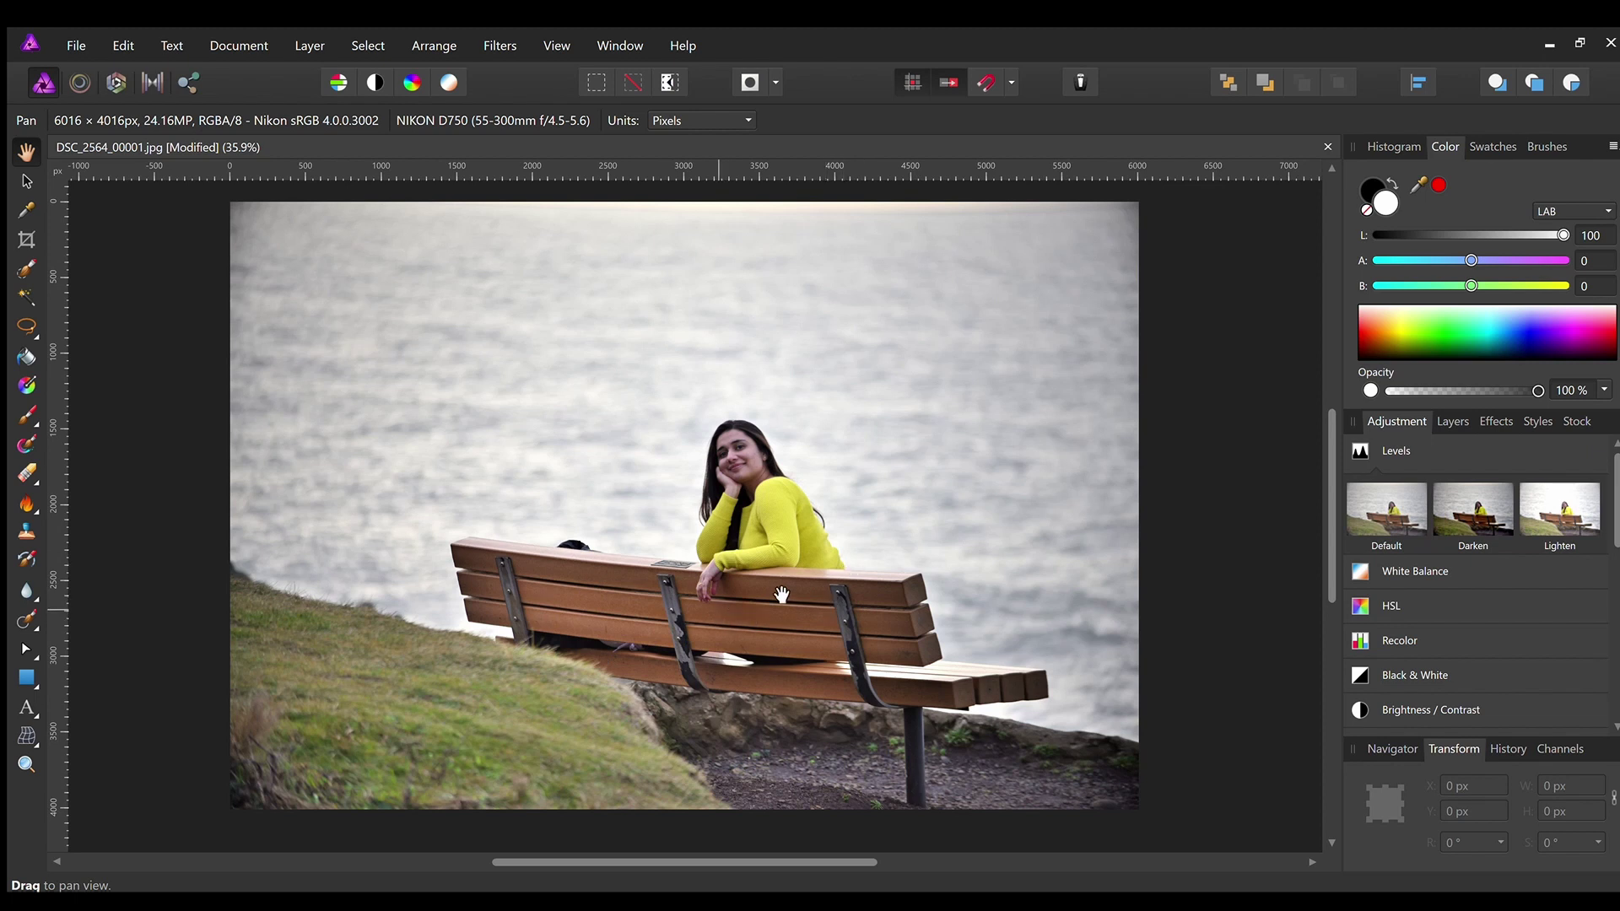
click(1405, 565)
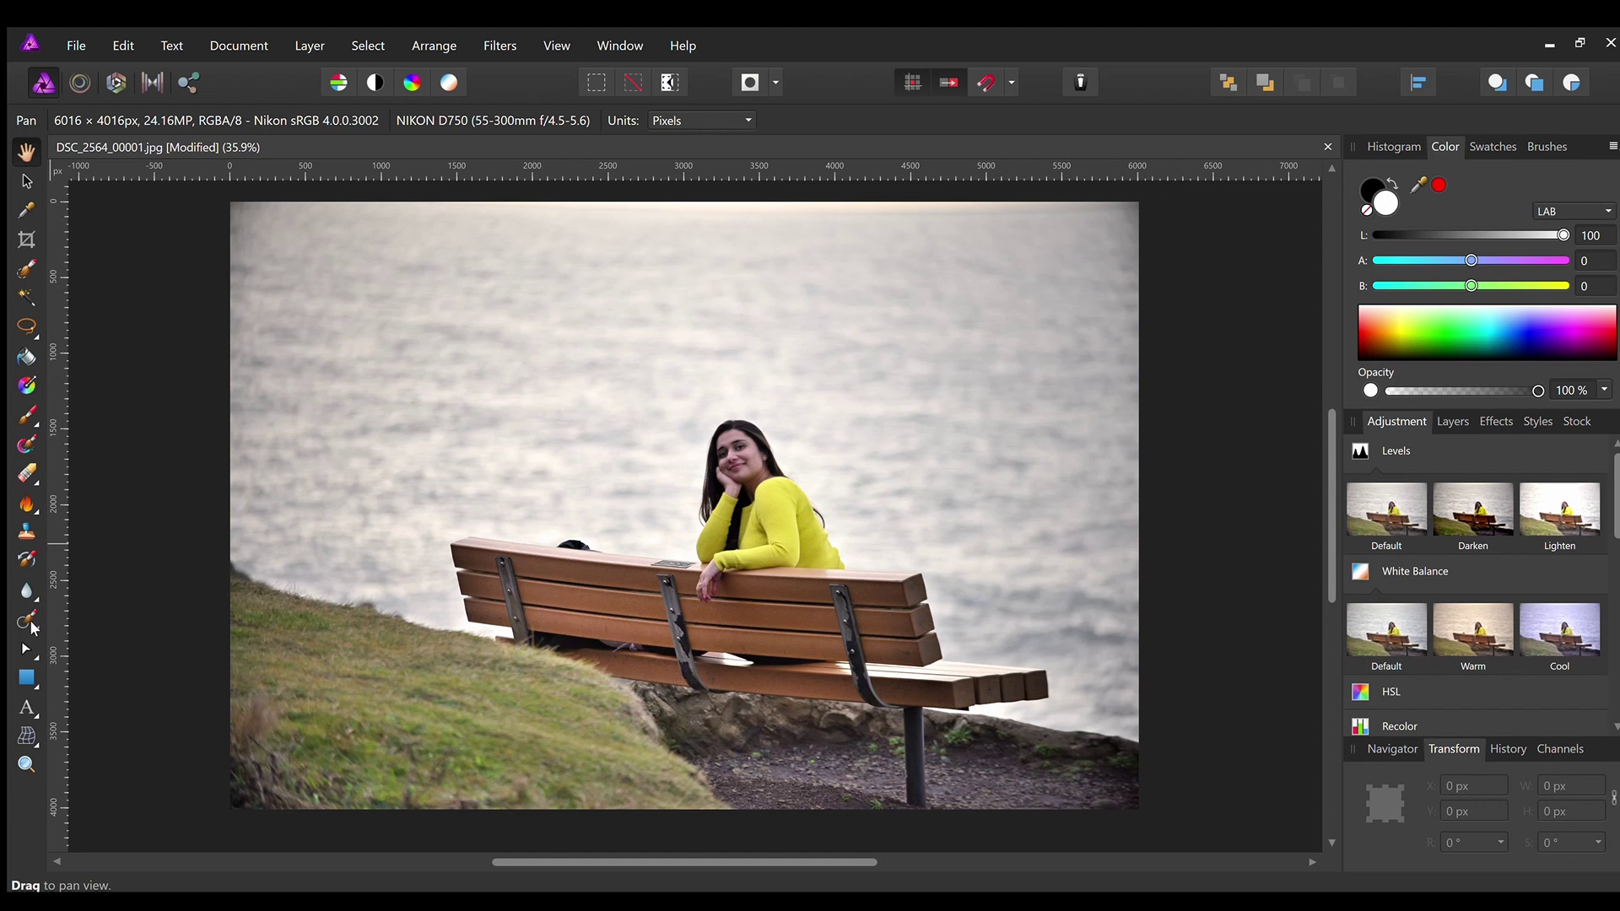
With the Inpainting Brush on the Background pixel layer, paint out the dark lower-left grass patches
key(j)
click(269, 721)
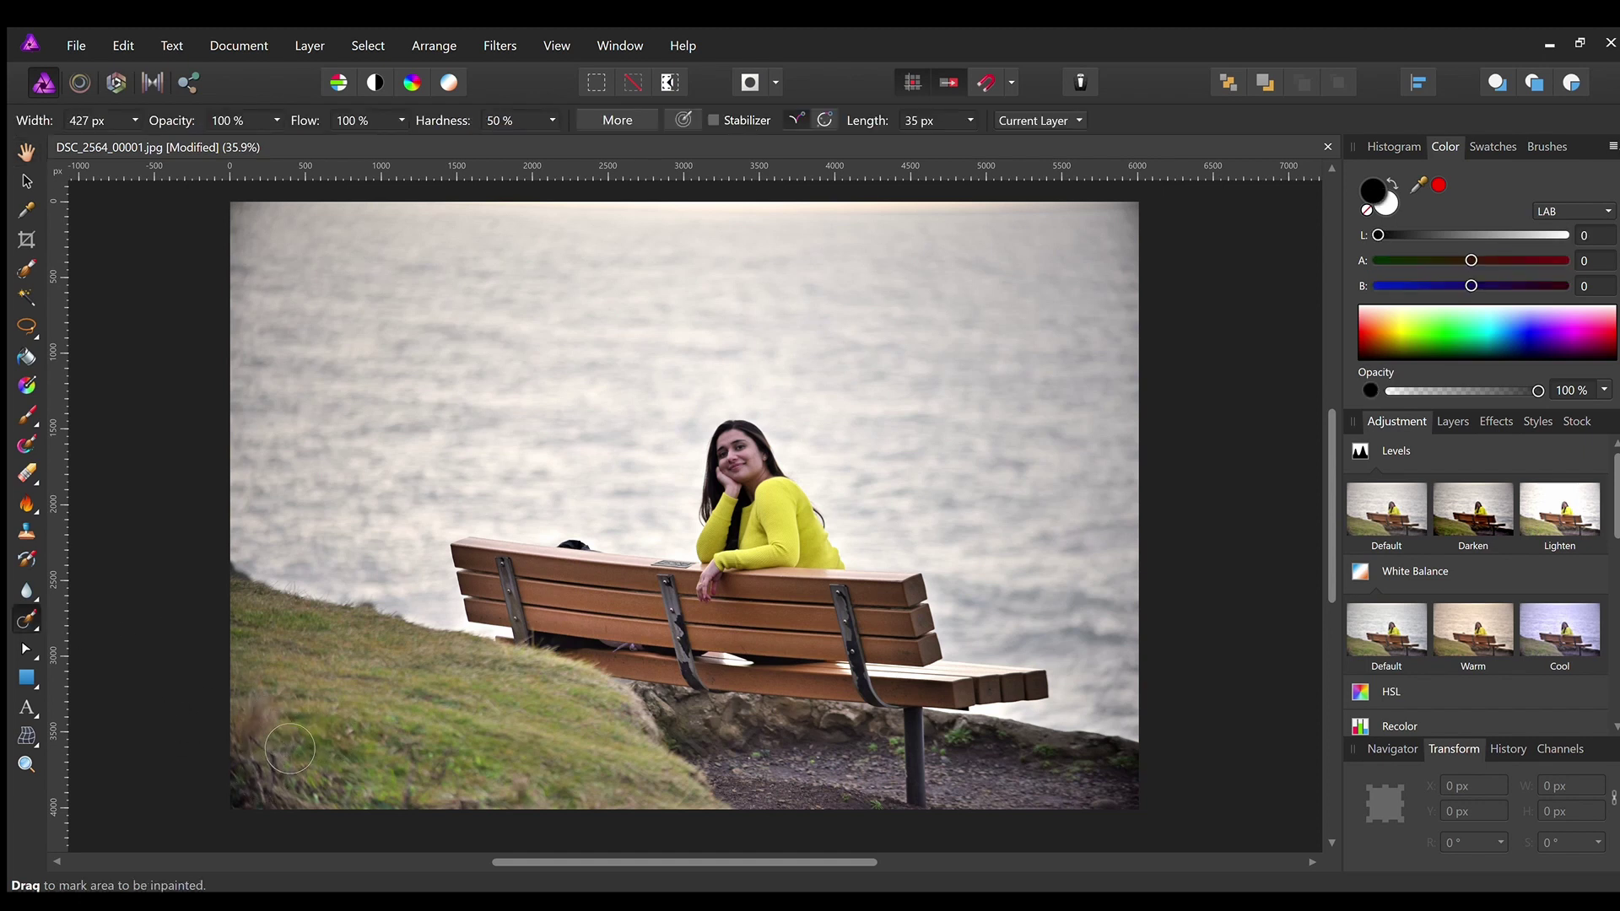
click(1452, 421)
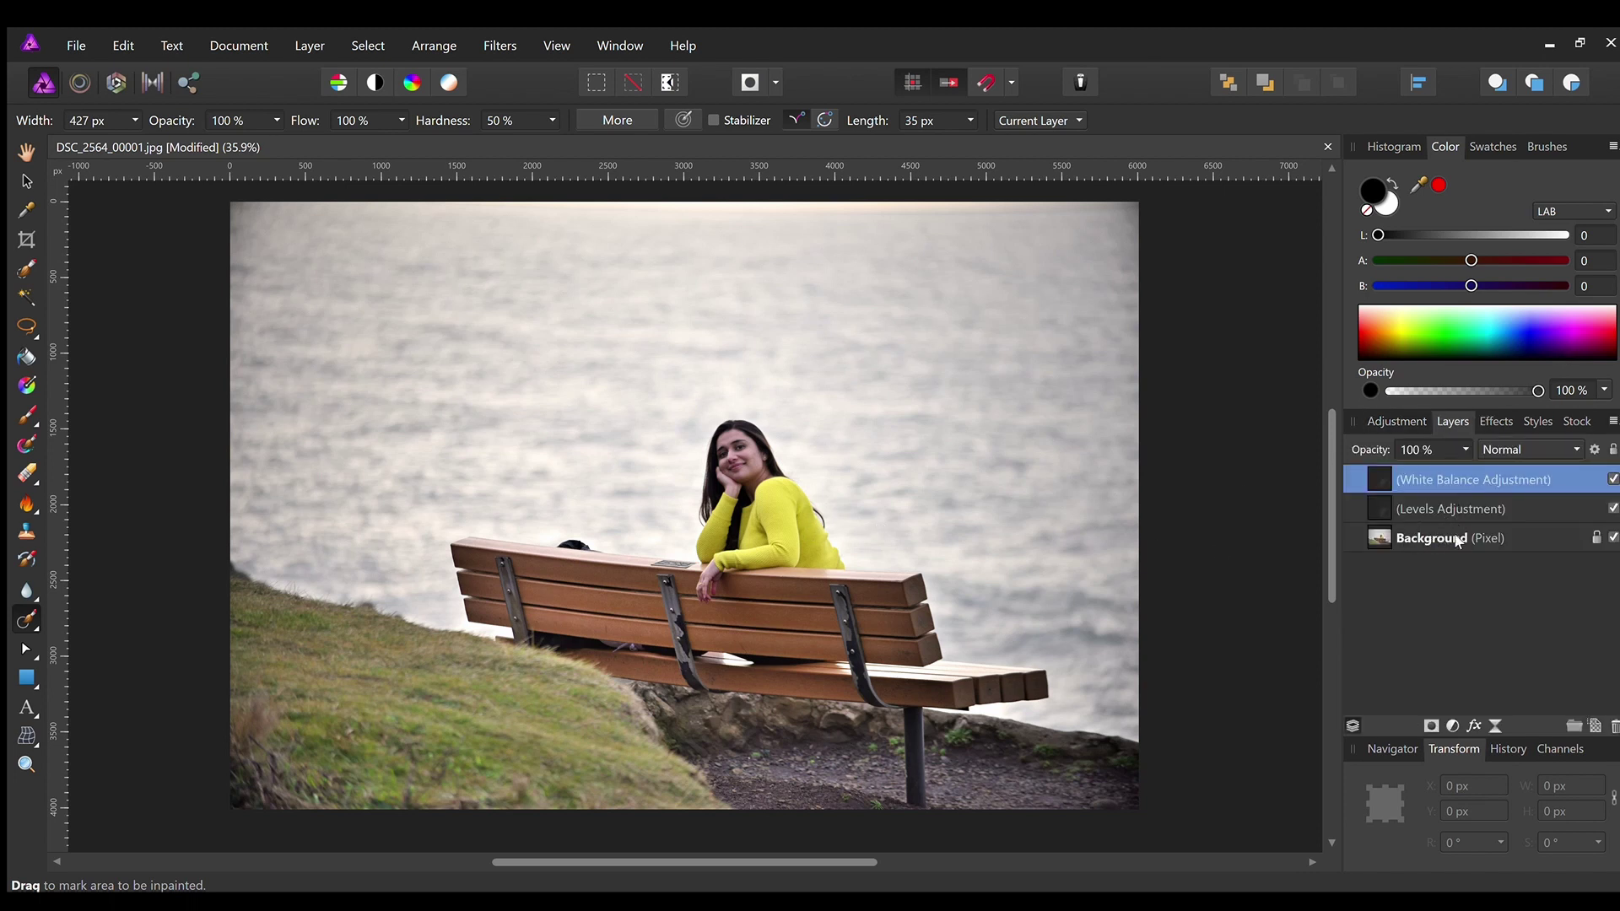
click(1379, 538)
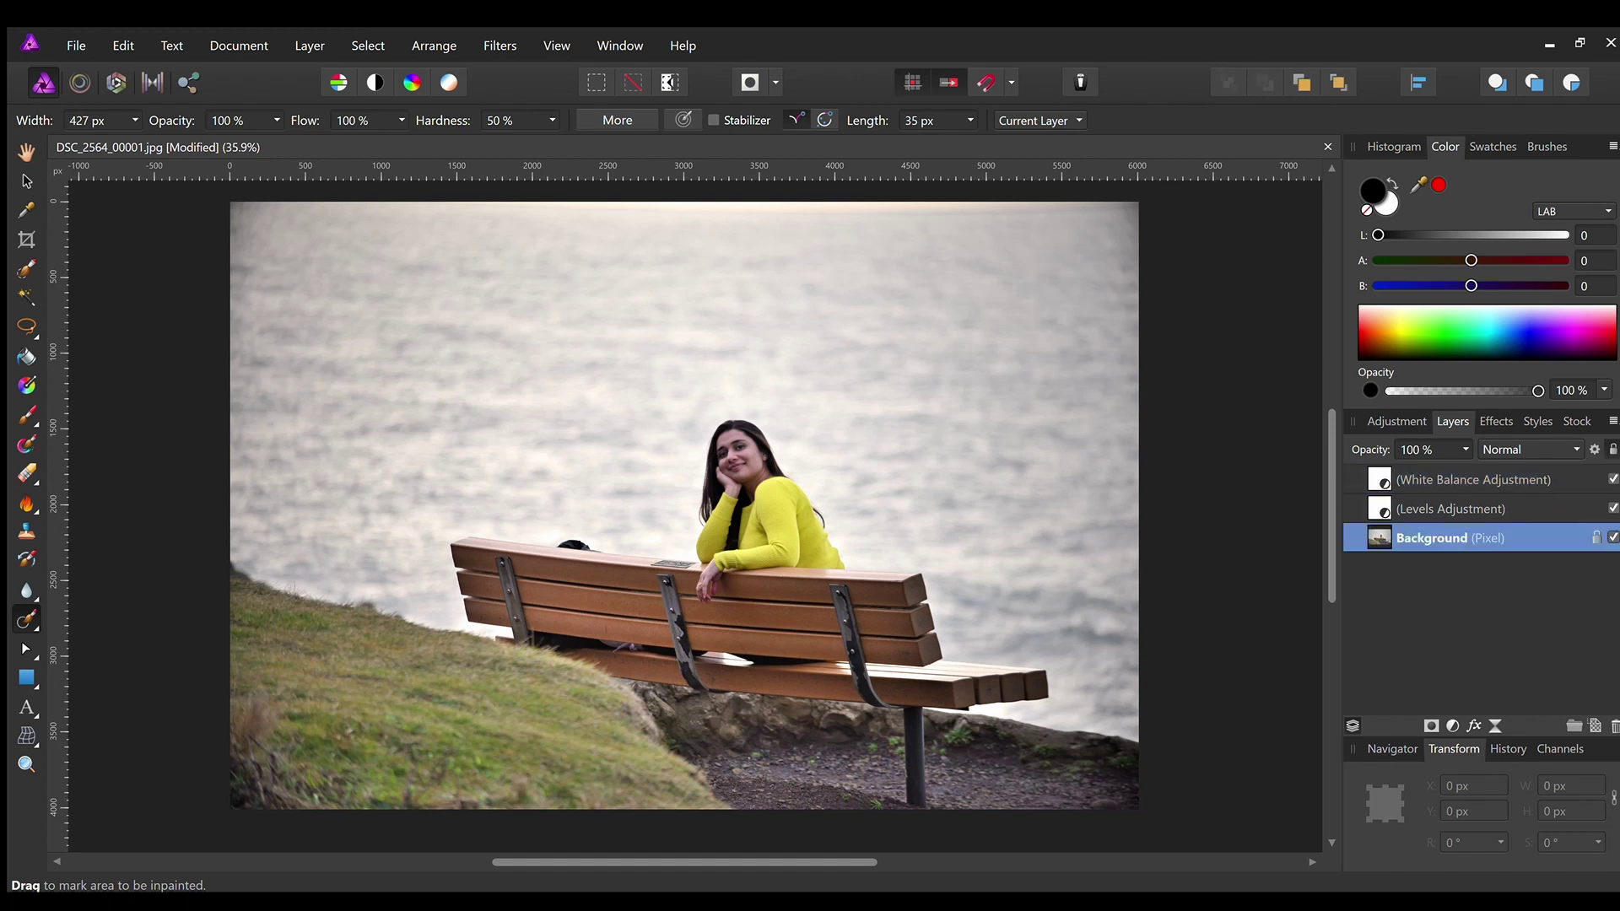
mouse_move(279, 725)
mouse_down()
mouse_move(252, 791)
mouse_move(340, 826)
mouse_move(303, 810)
mouse_move(305, 827)
mouse_move(340, 813)
mouse_move(322, 780)
mouse_move(278, 780)
mouse_move(243, 717)
mouse_up()
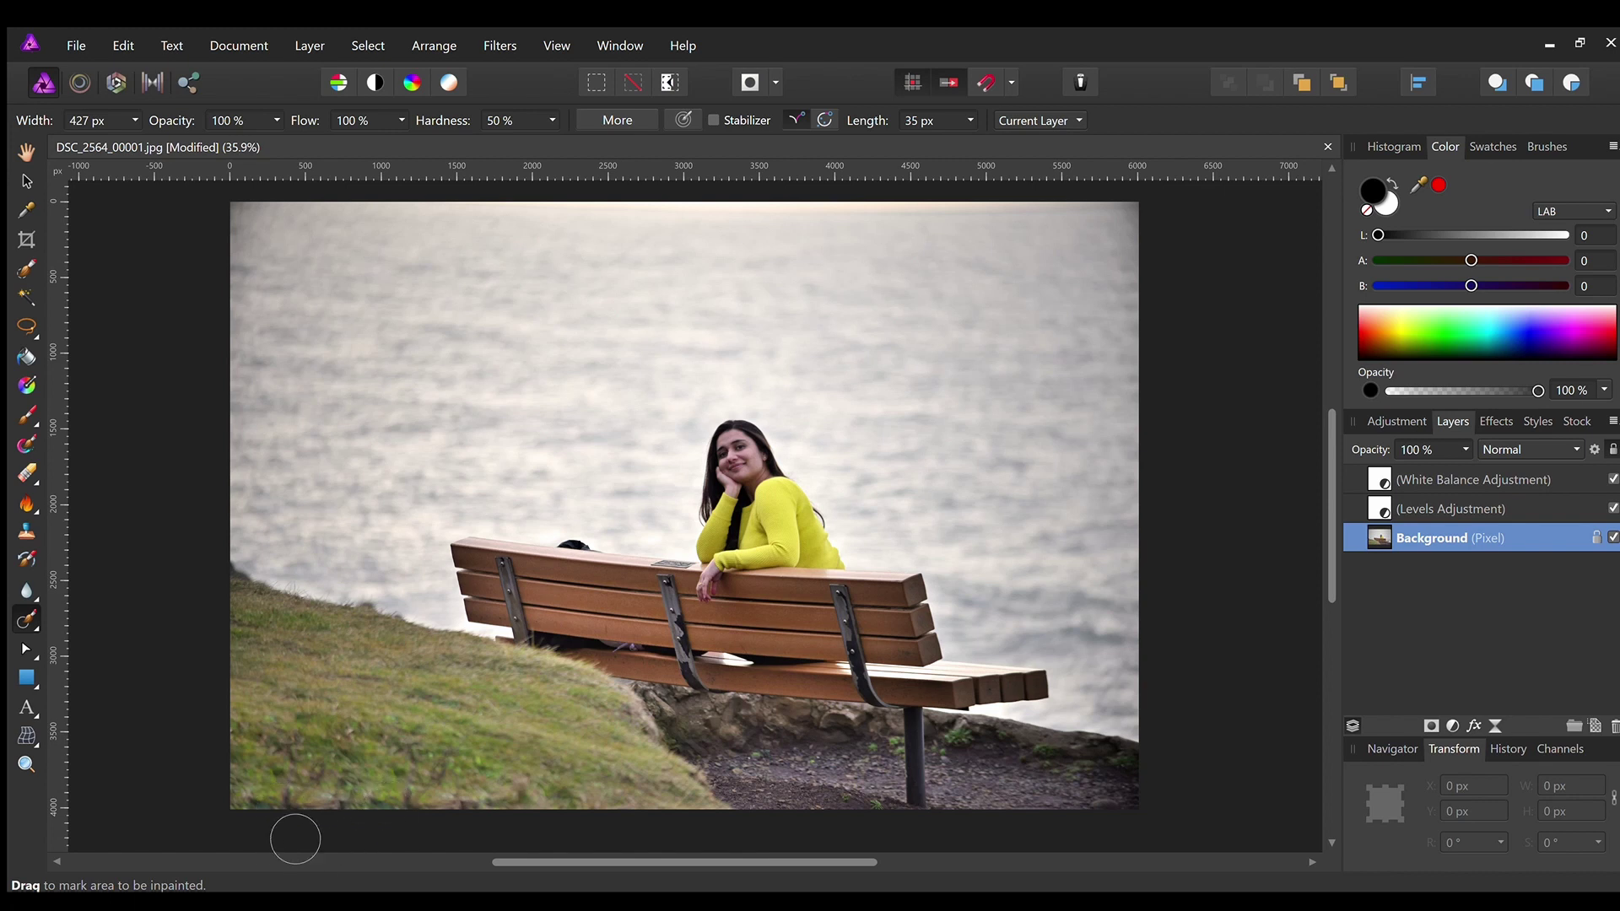
drag(278, 741, 287, 806)
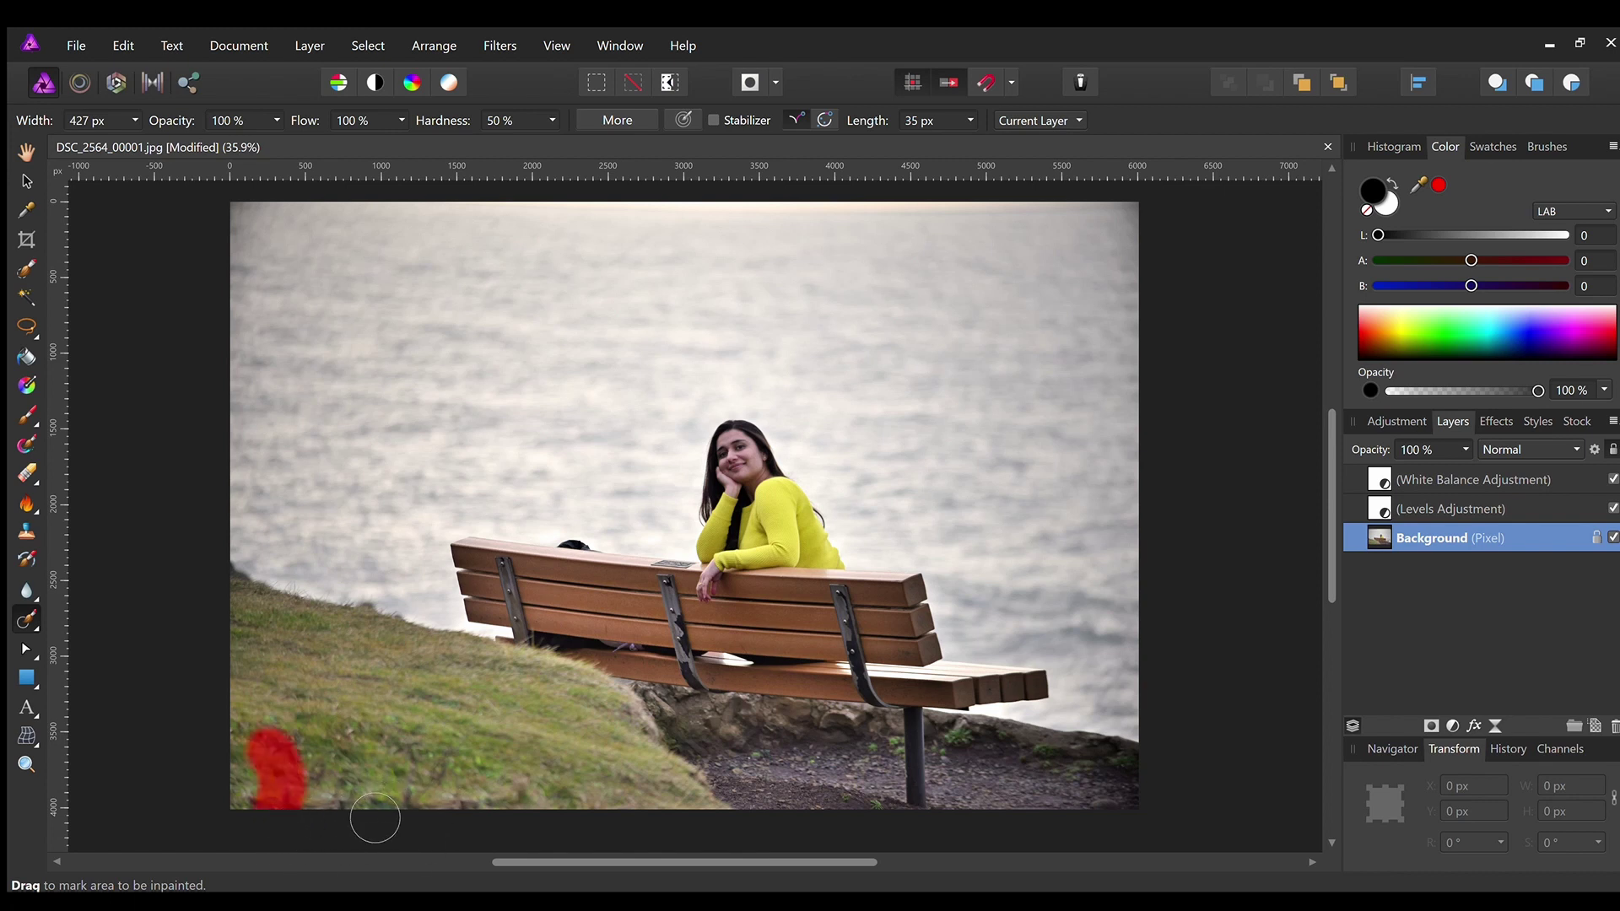
scroll(916, 306, up, 2)
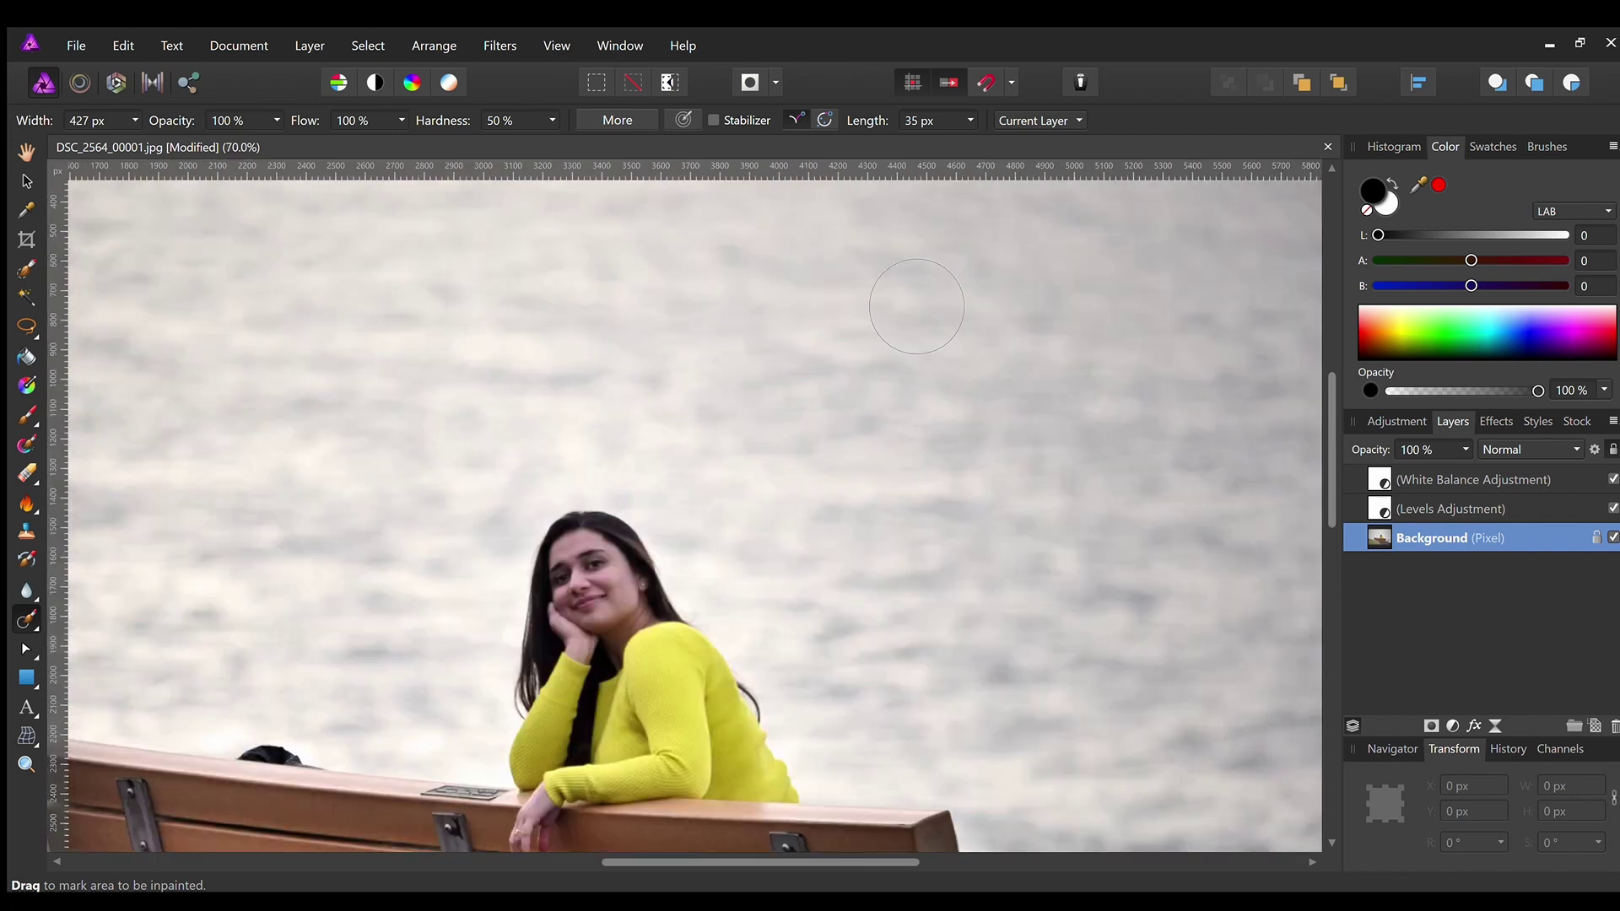
scroll(660, 853, up, 5)
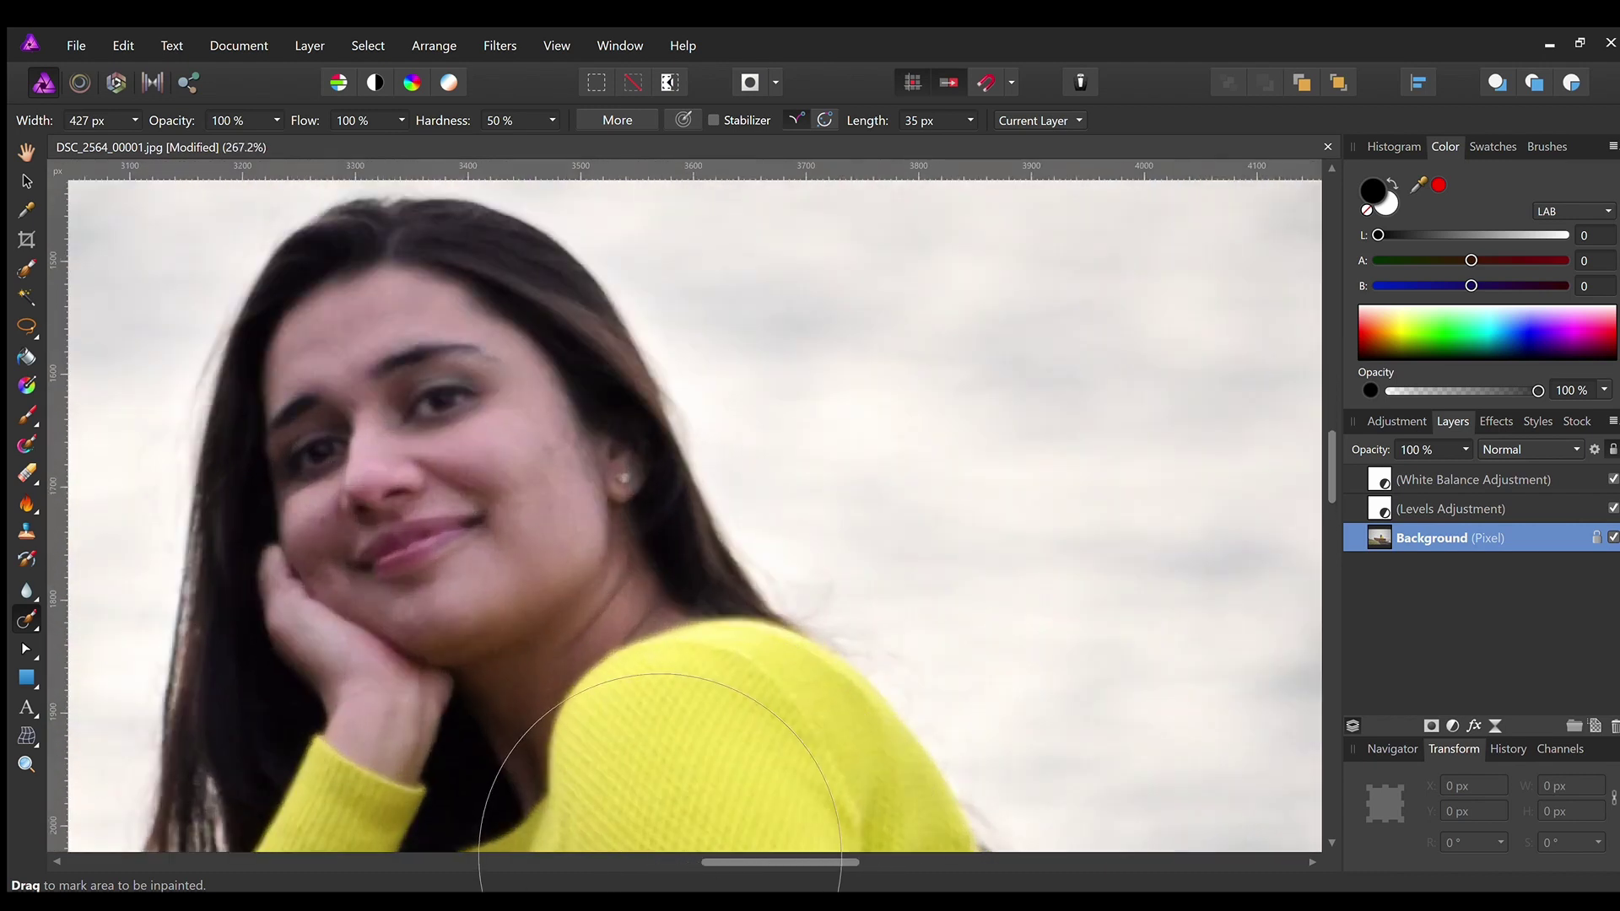
scroll(659, 854, down, 6)
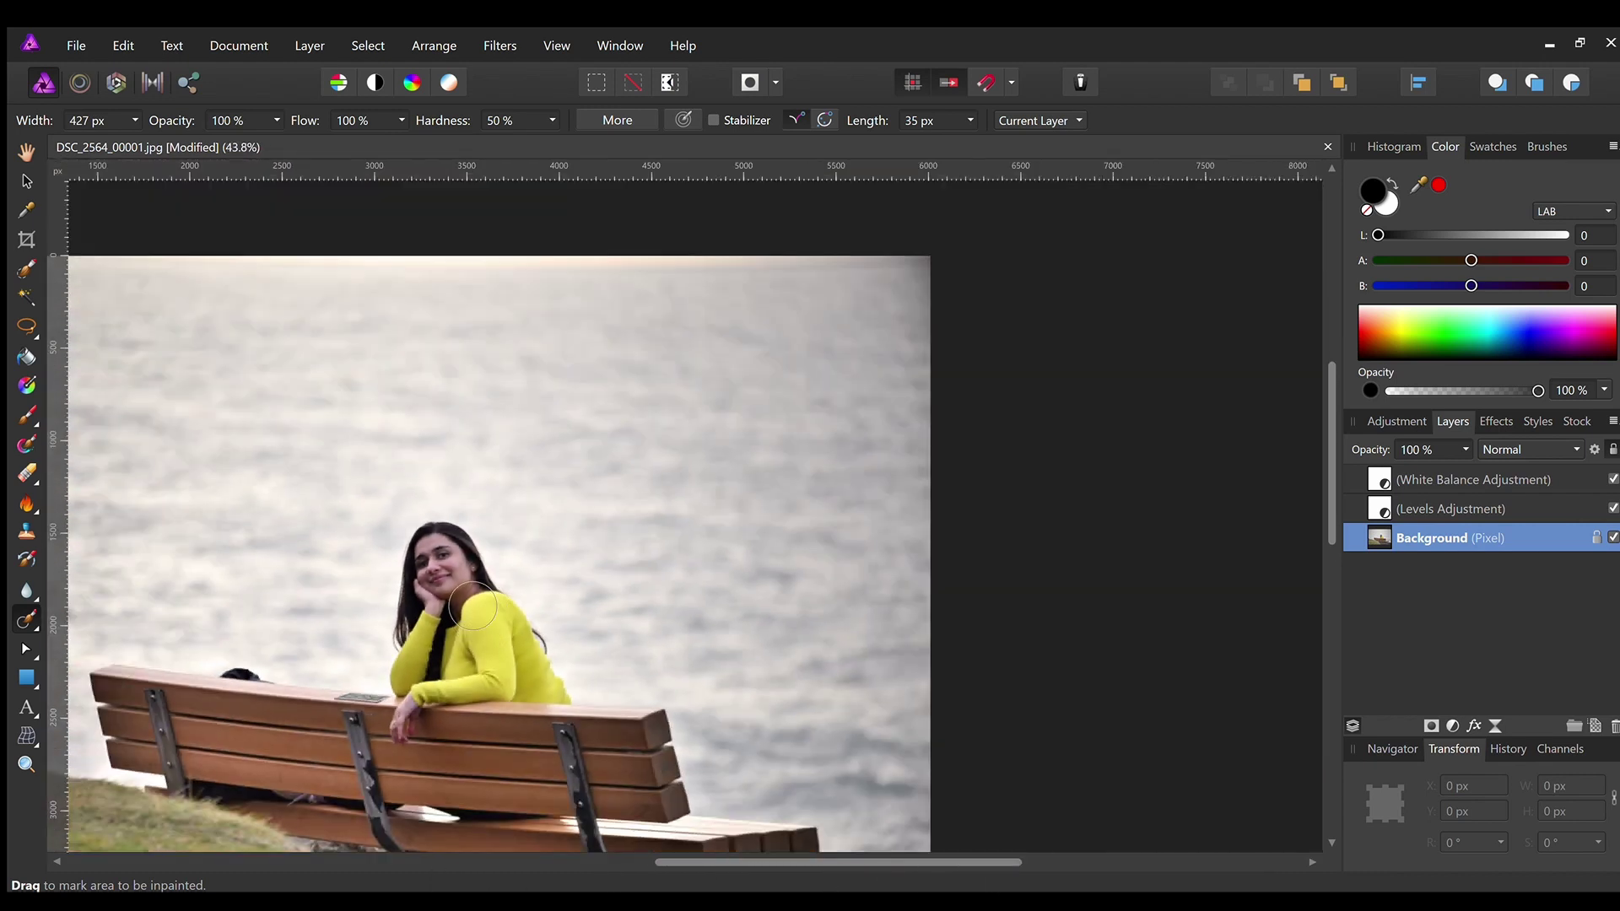
scroll(473, 605, down, 3)
scroll(407, 597, up, 2)
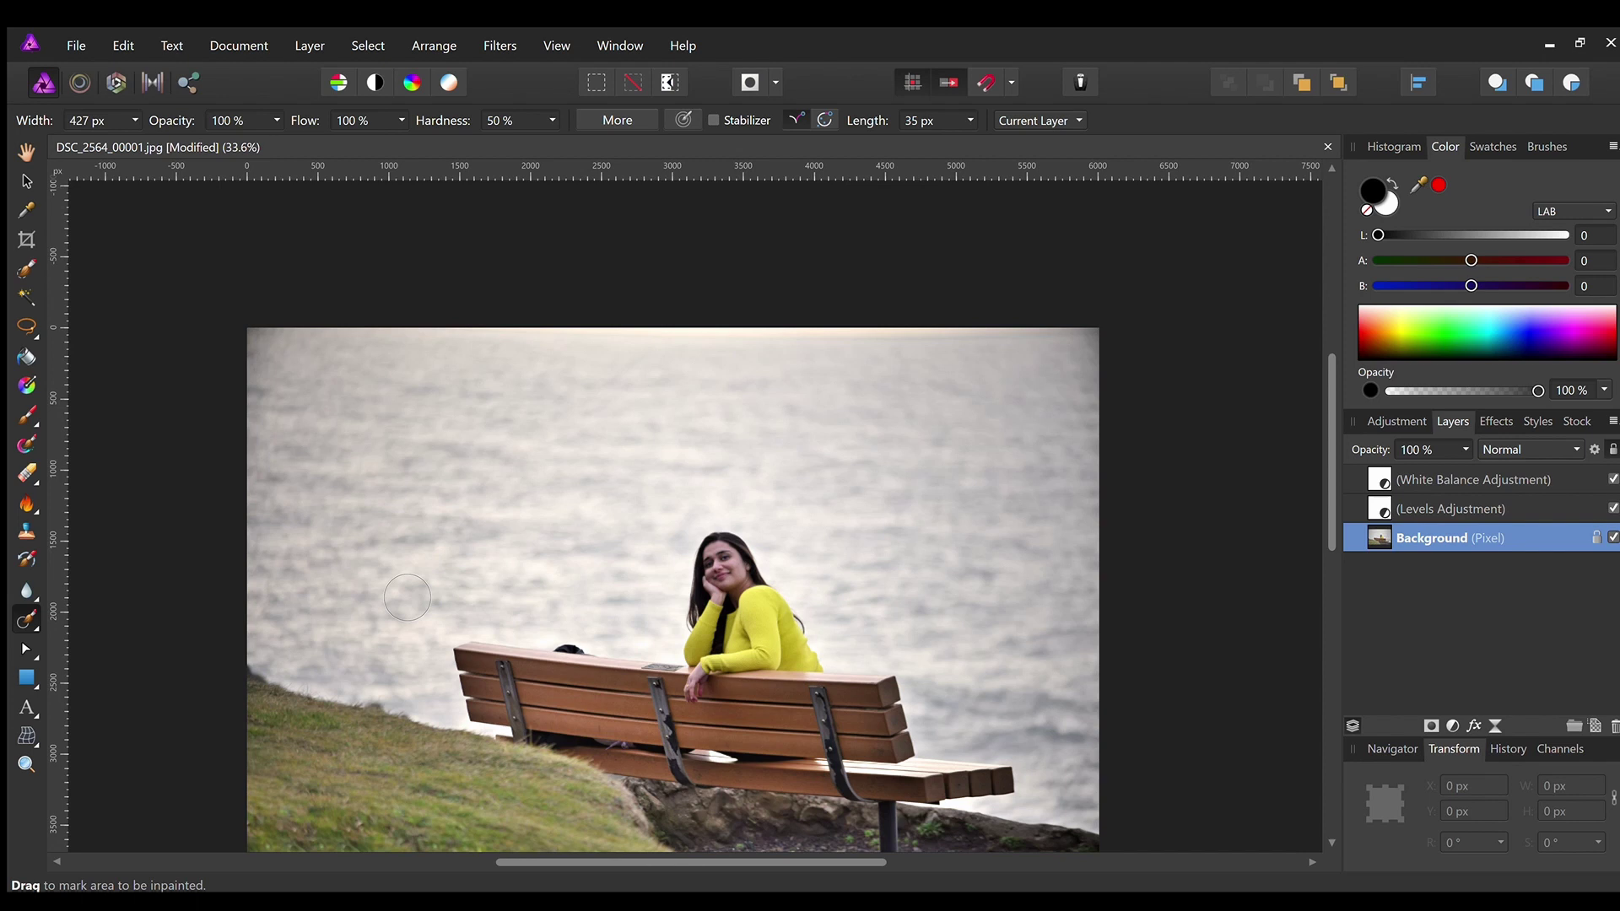
scroll(808, 631, up, 5)
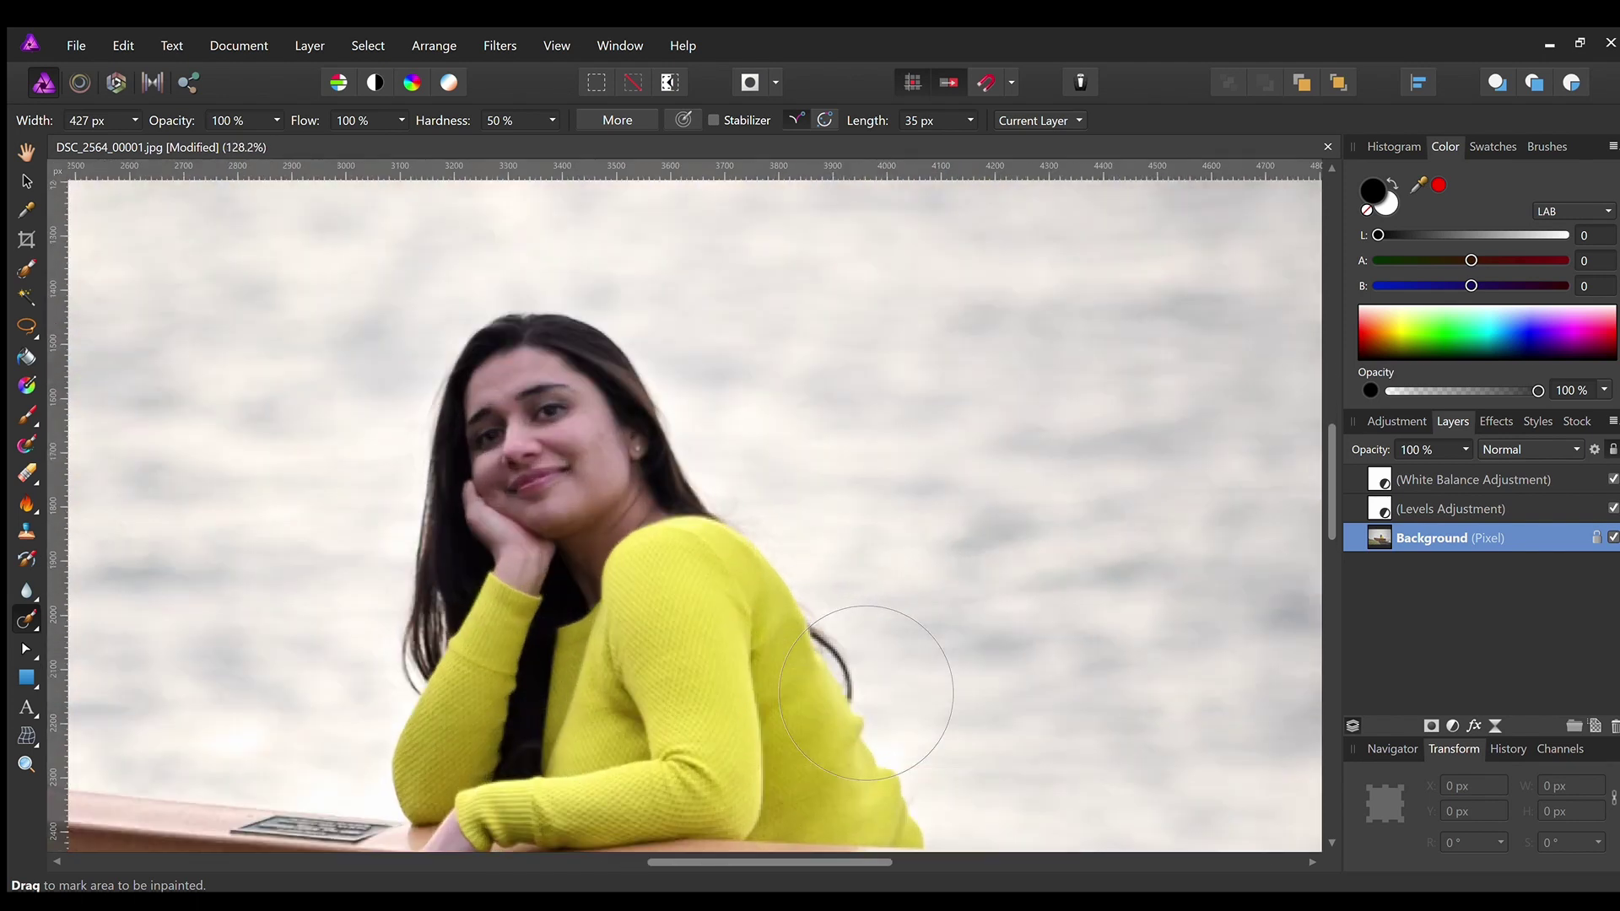
scroll(866, 692, up, 1)
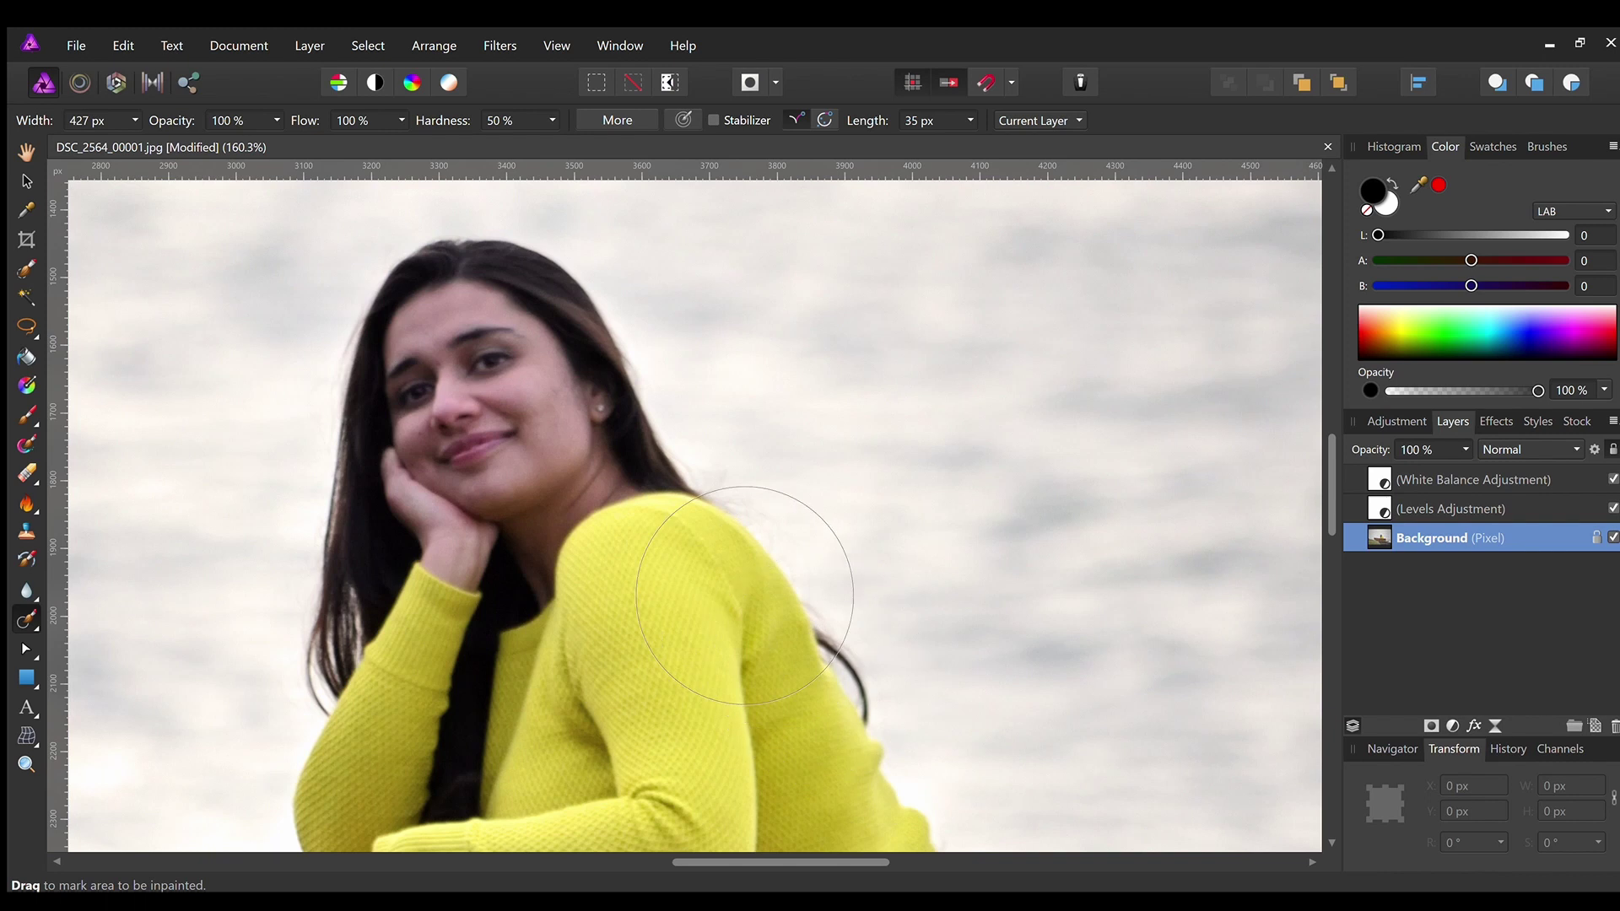
scroll(532, 557, up, 3)
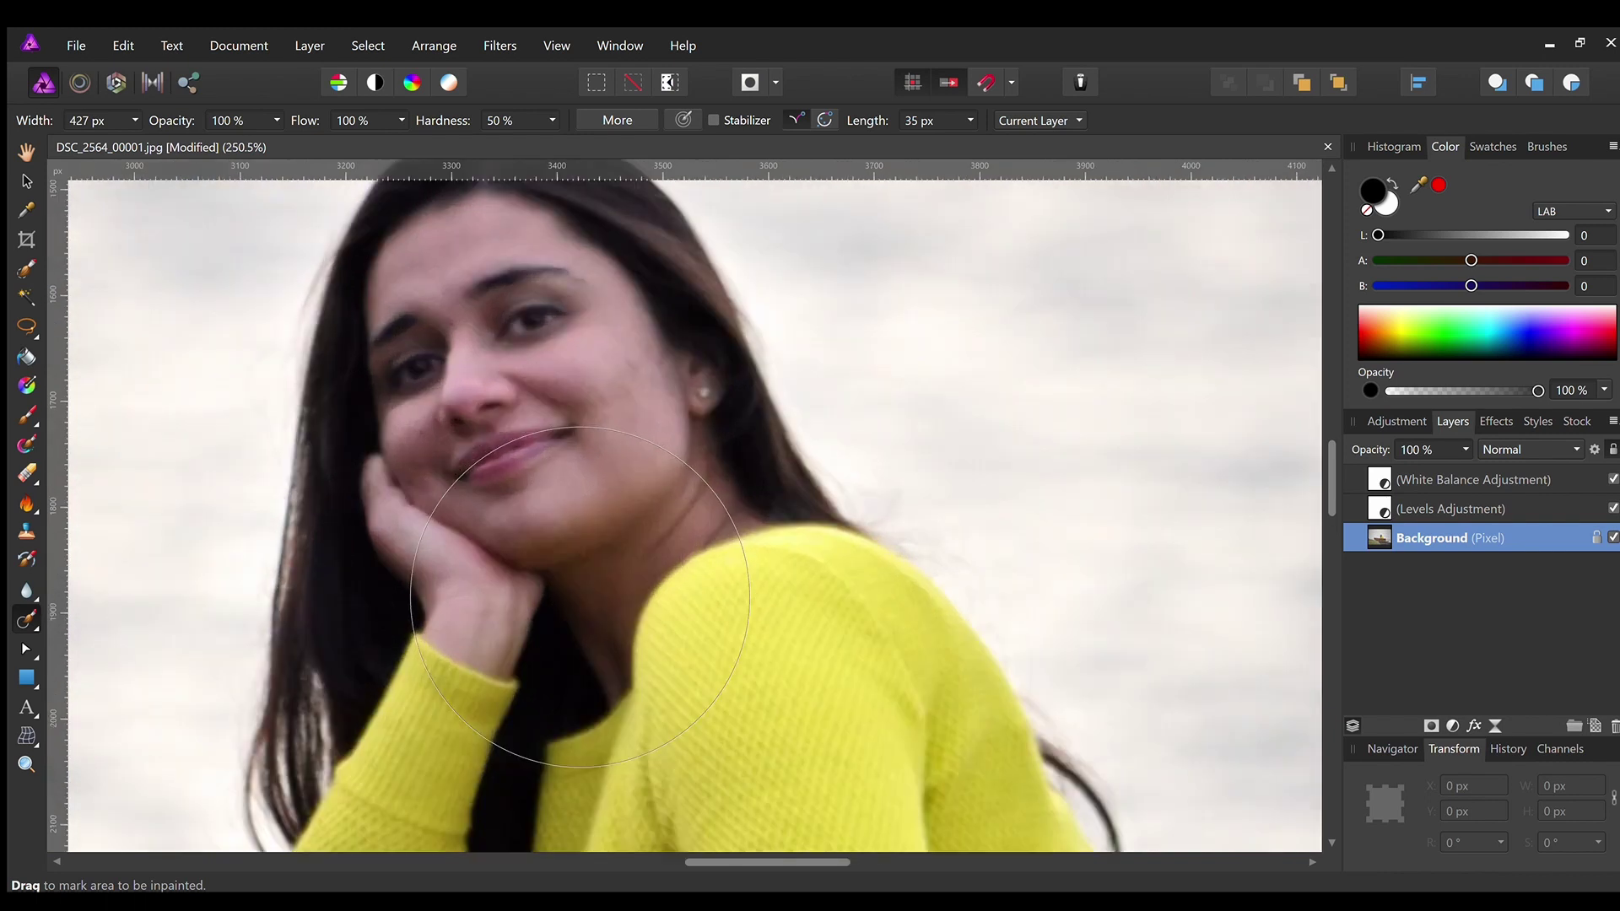
scroll(623, 639, down, 2)
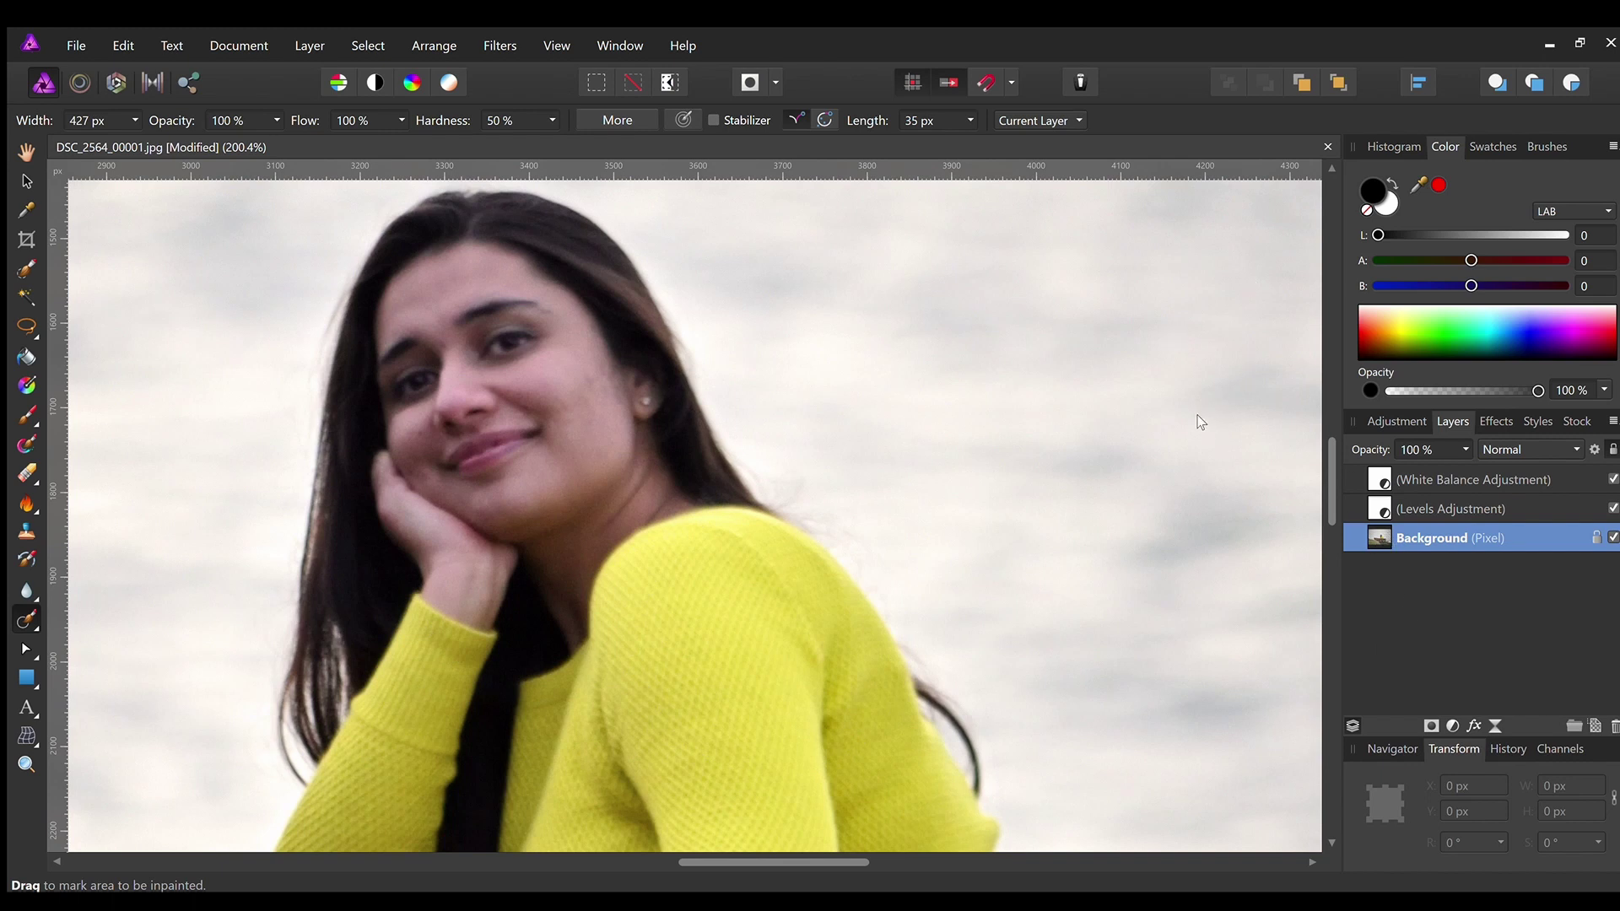
Duplicate the Background layer and sharpen the copy, checking it in a before/after split preview
key(ctrl+j)
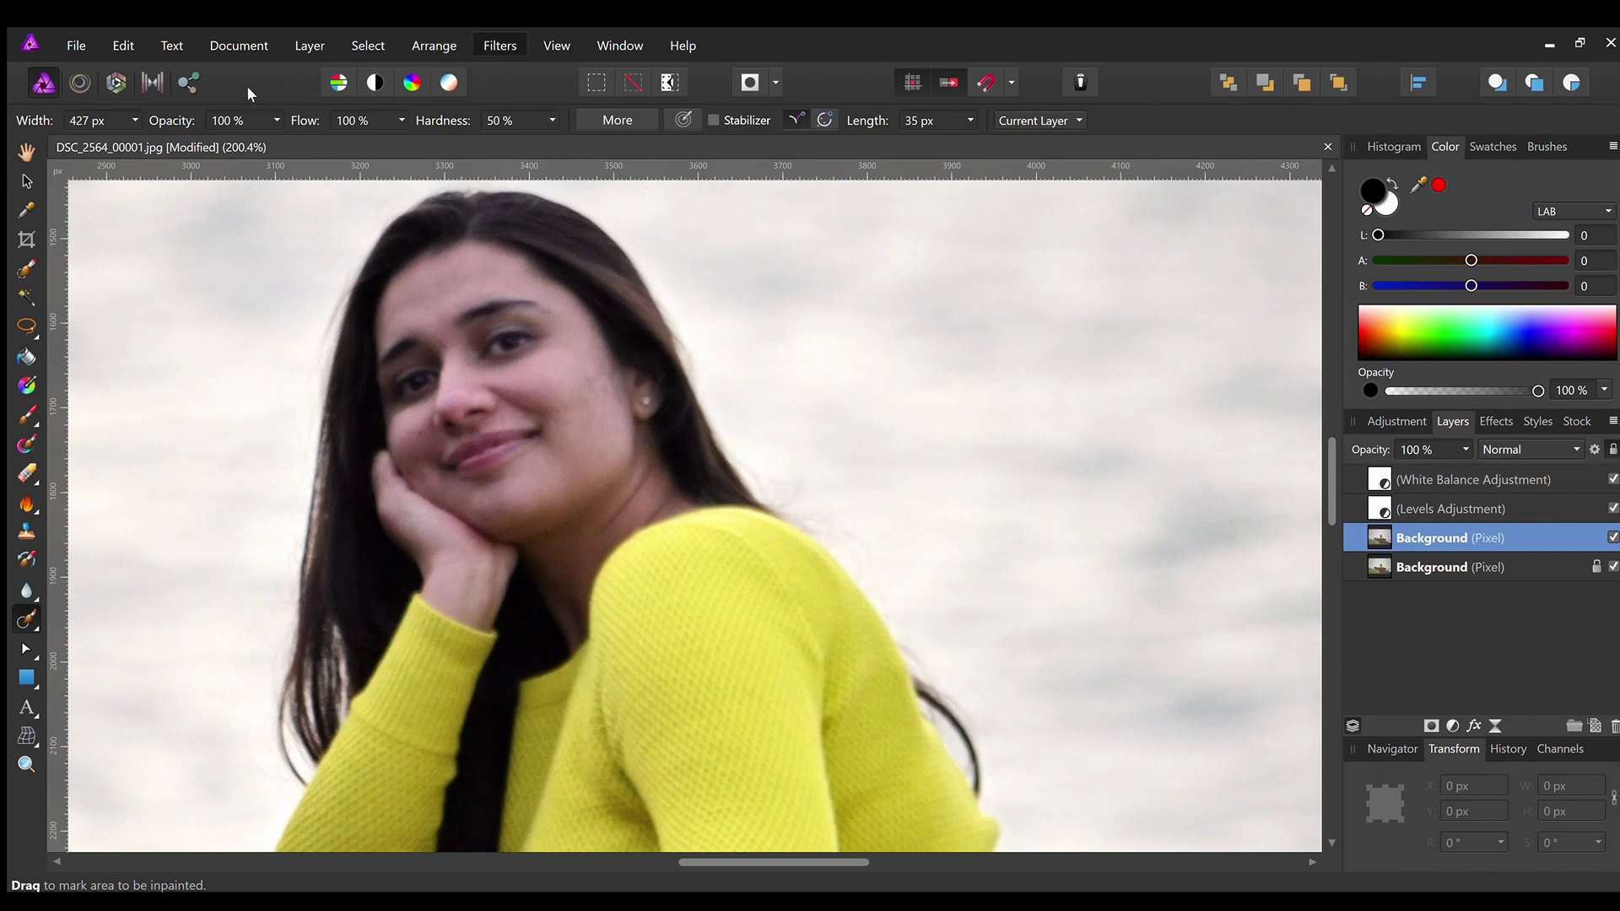
key(x)
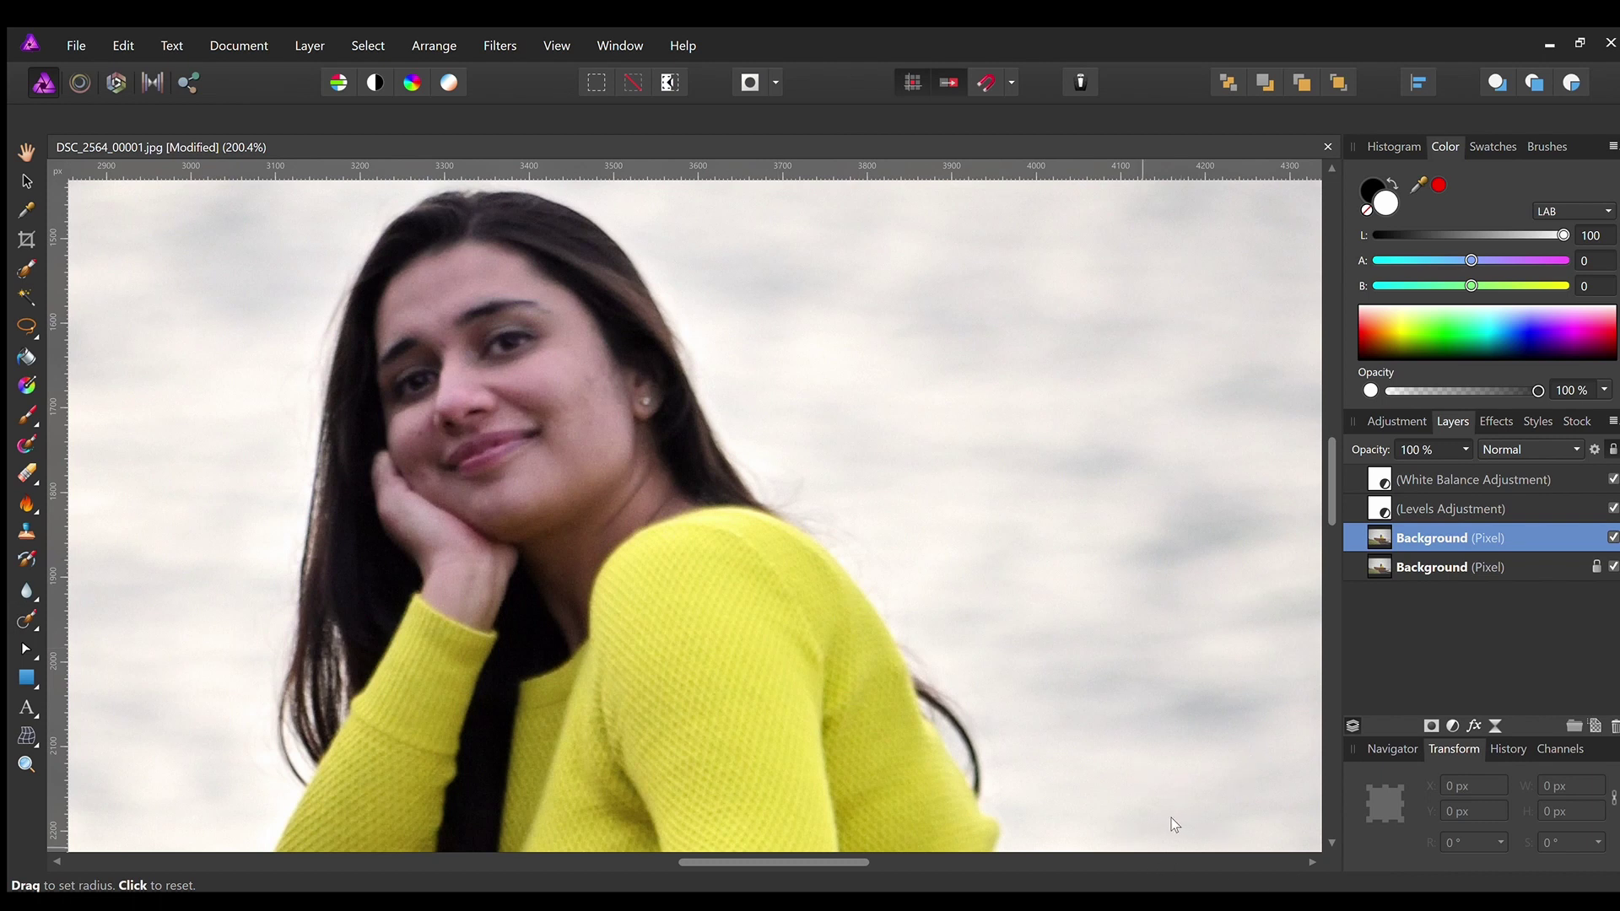
key(ctrl+alt+s)
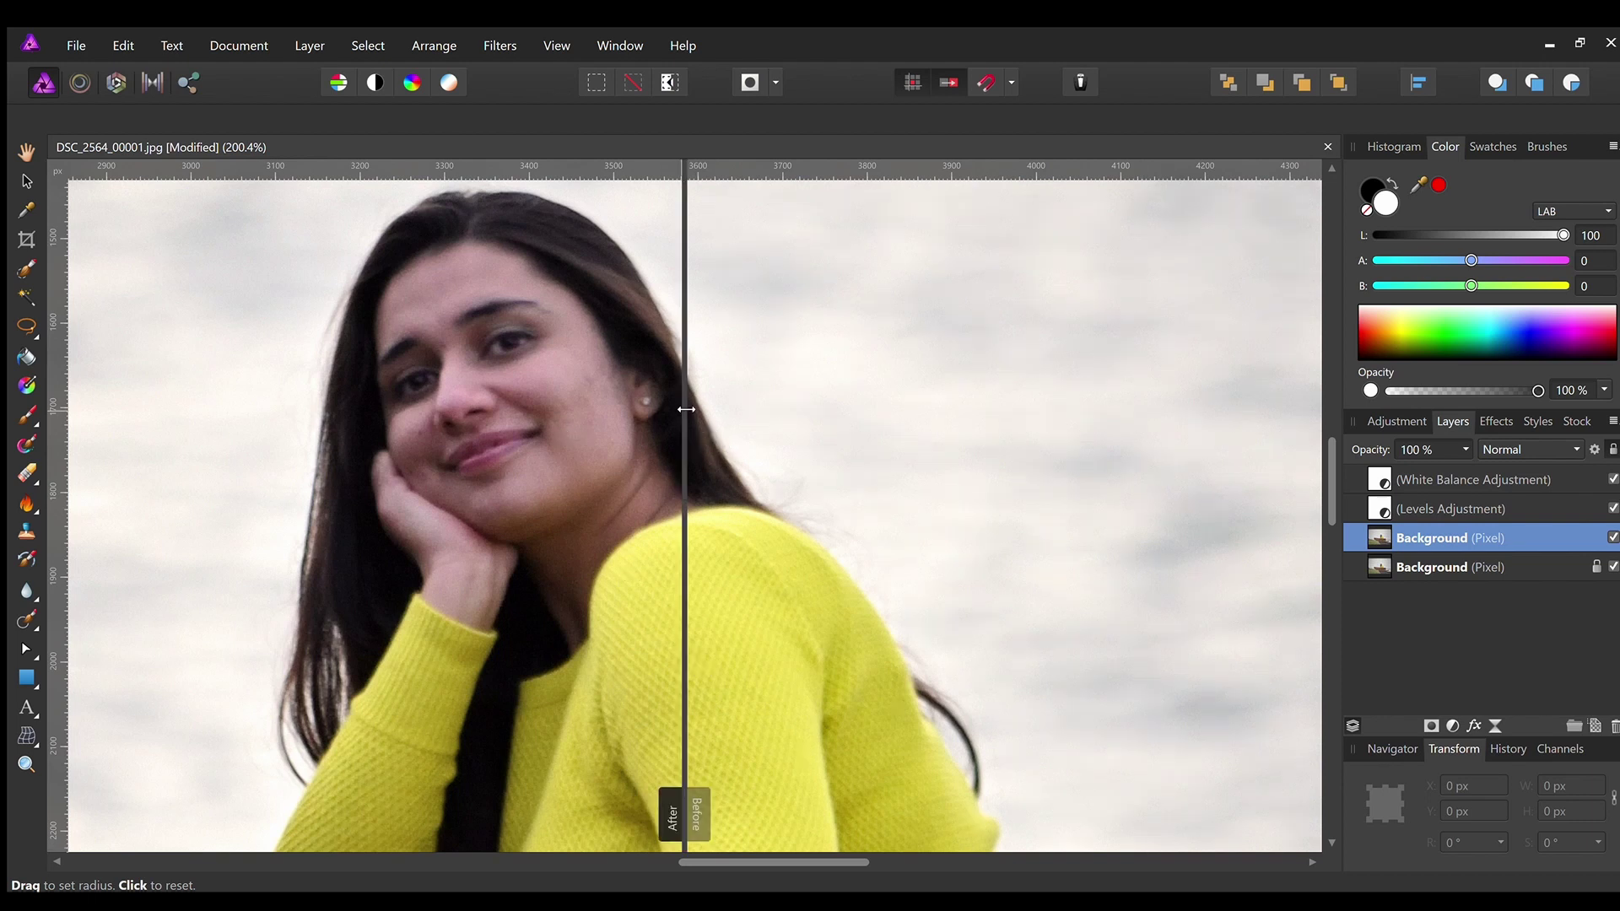
drag(686, 409, 727, 466)
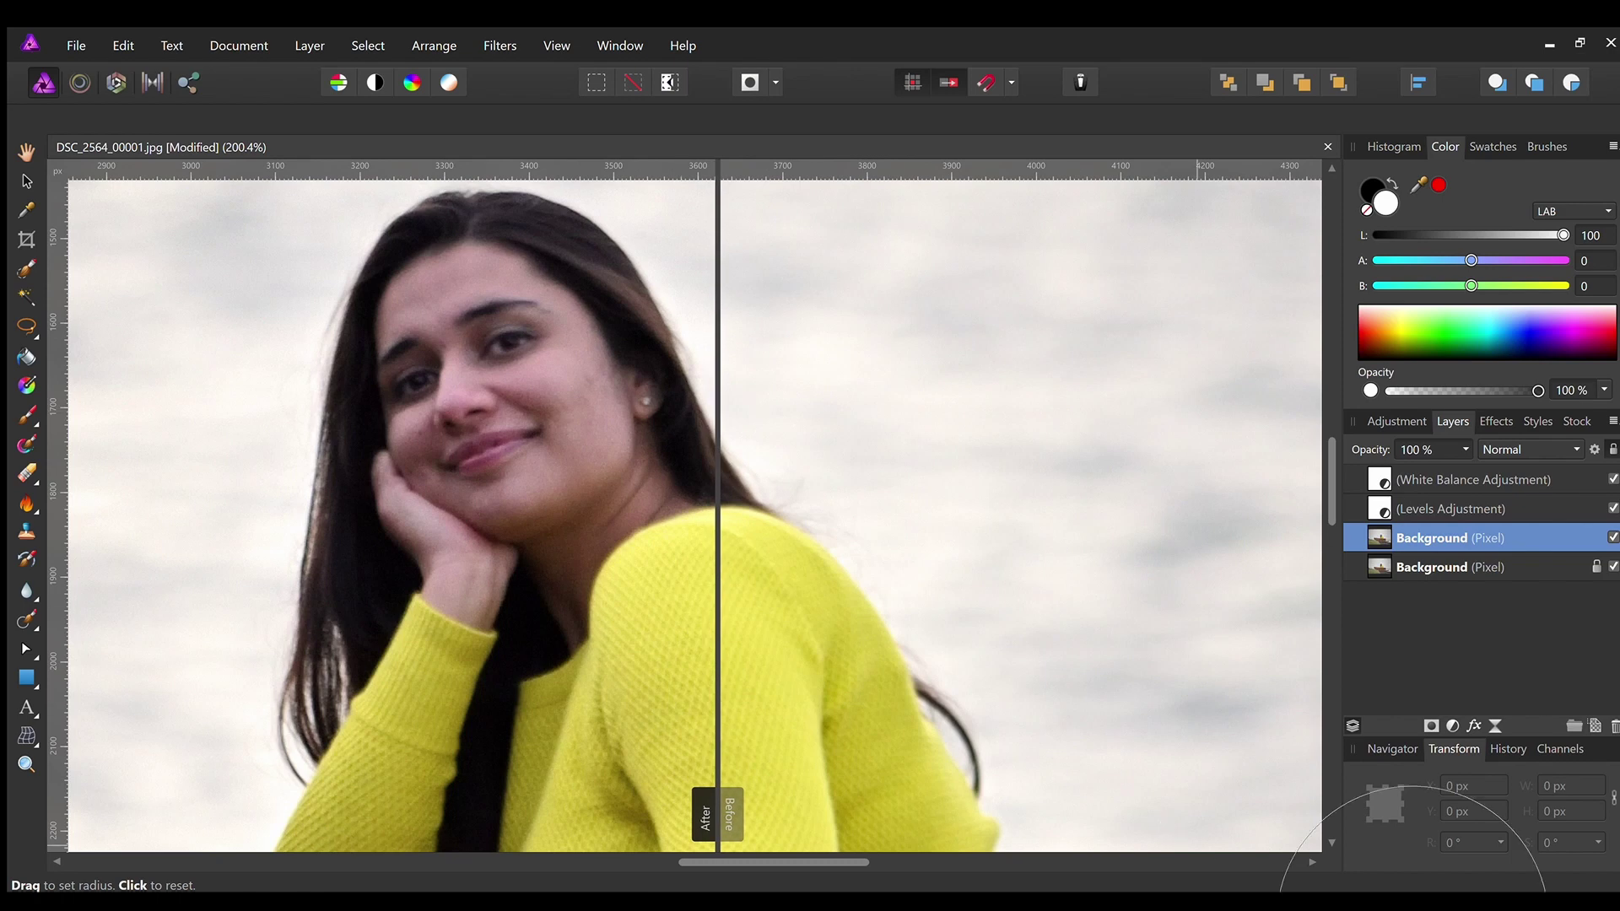
key(j)
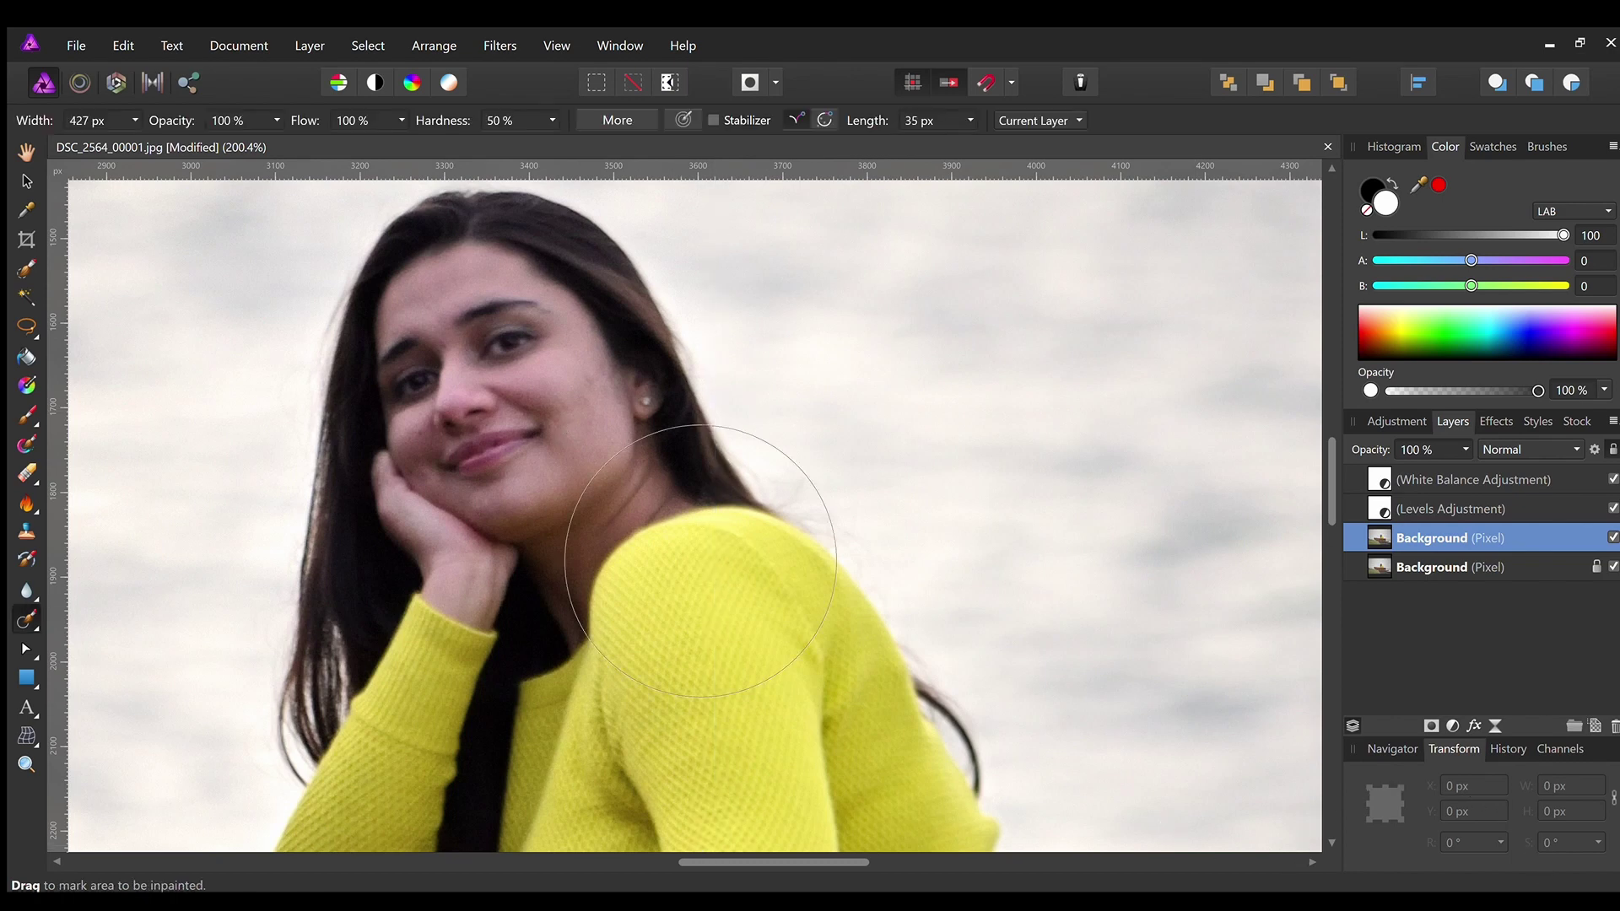
Zoom out so the whole bench portrait fits the window
scroll(701, 561, down, 8)
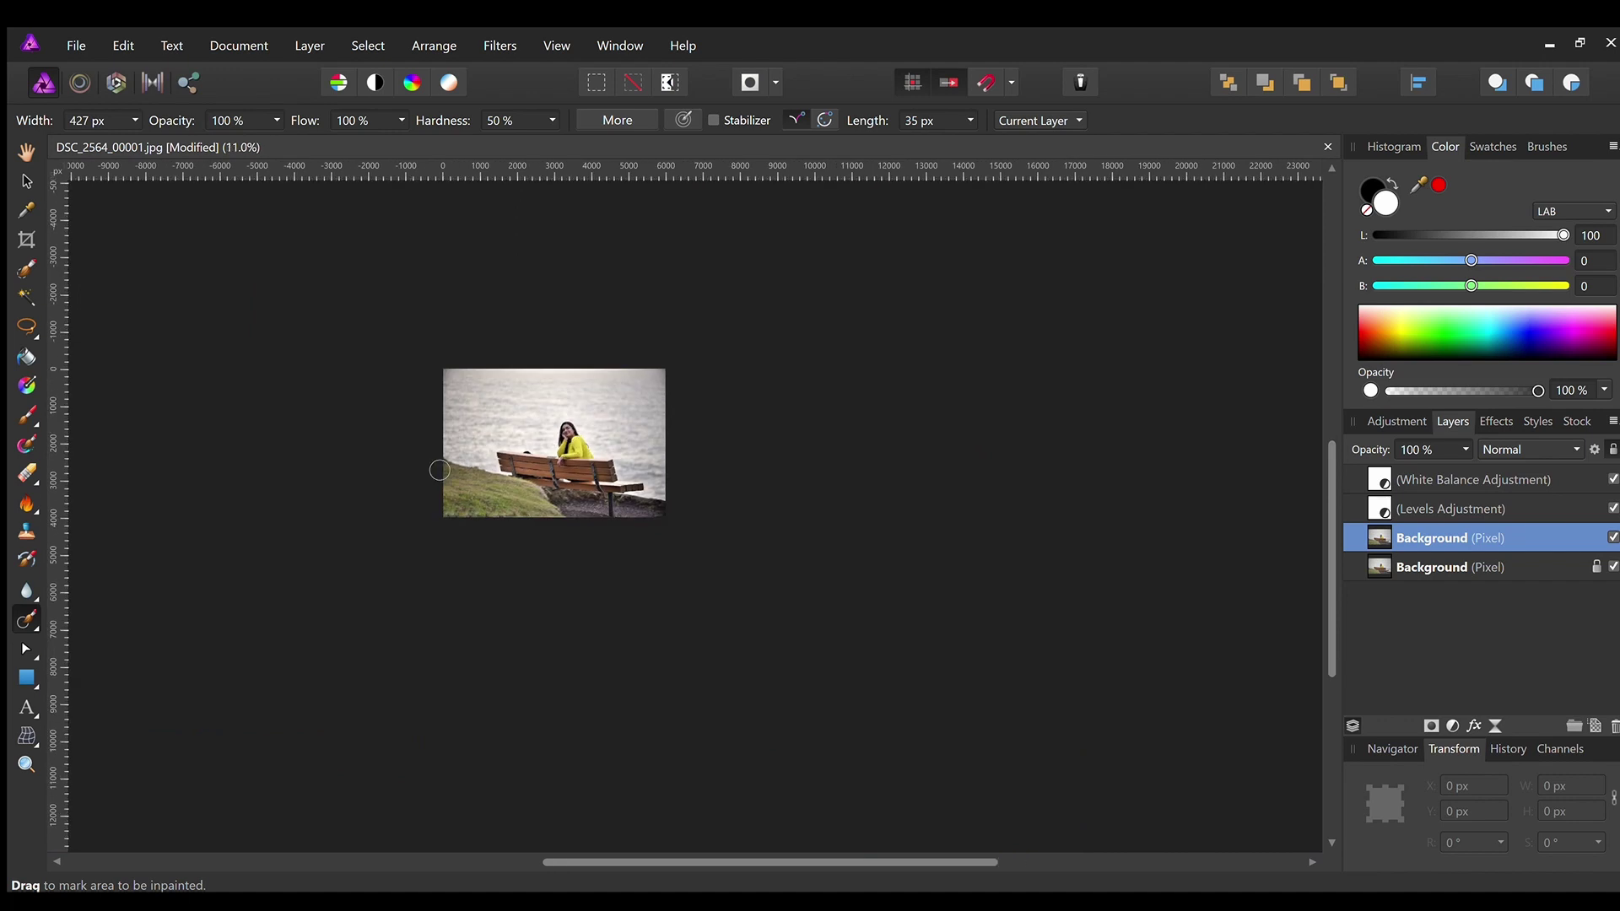
scroll(868, 326, up, 2)
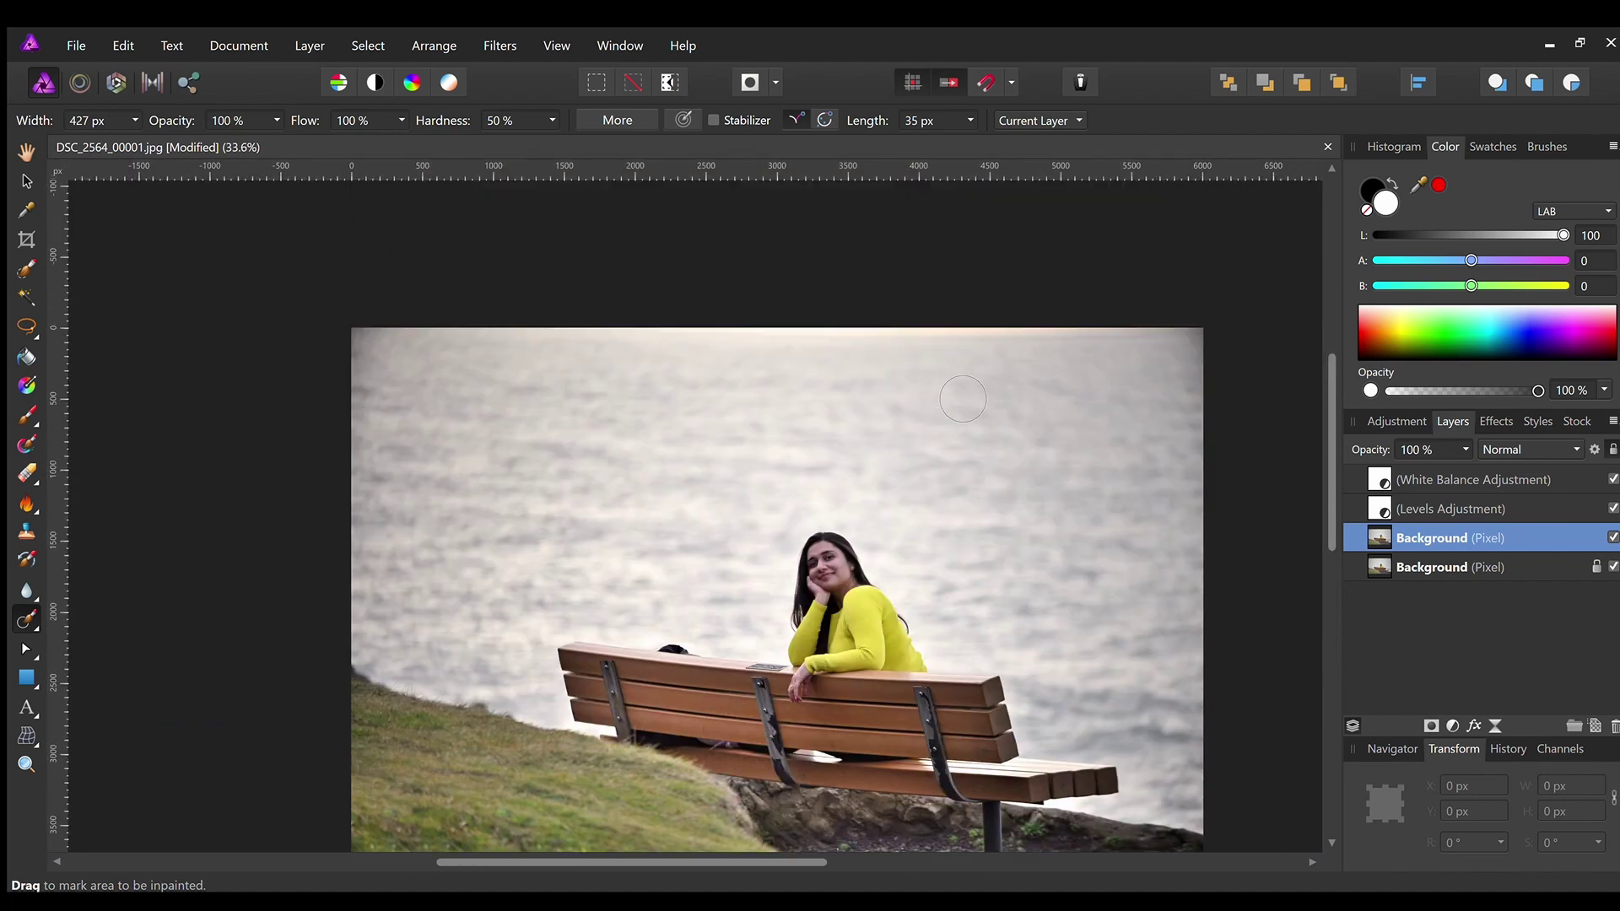
scroll(1020, 466, down, 1)
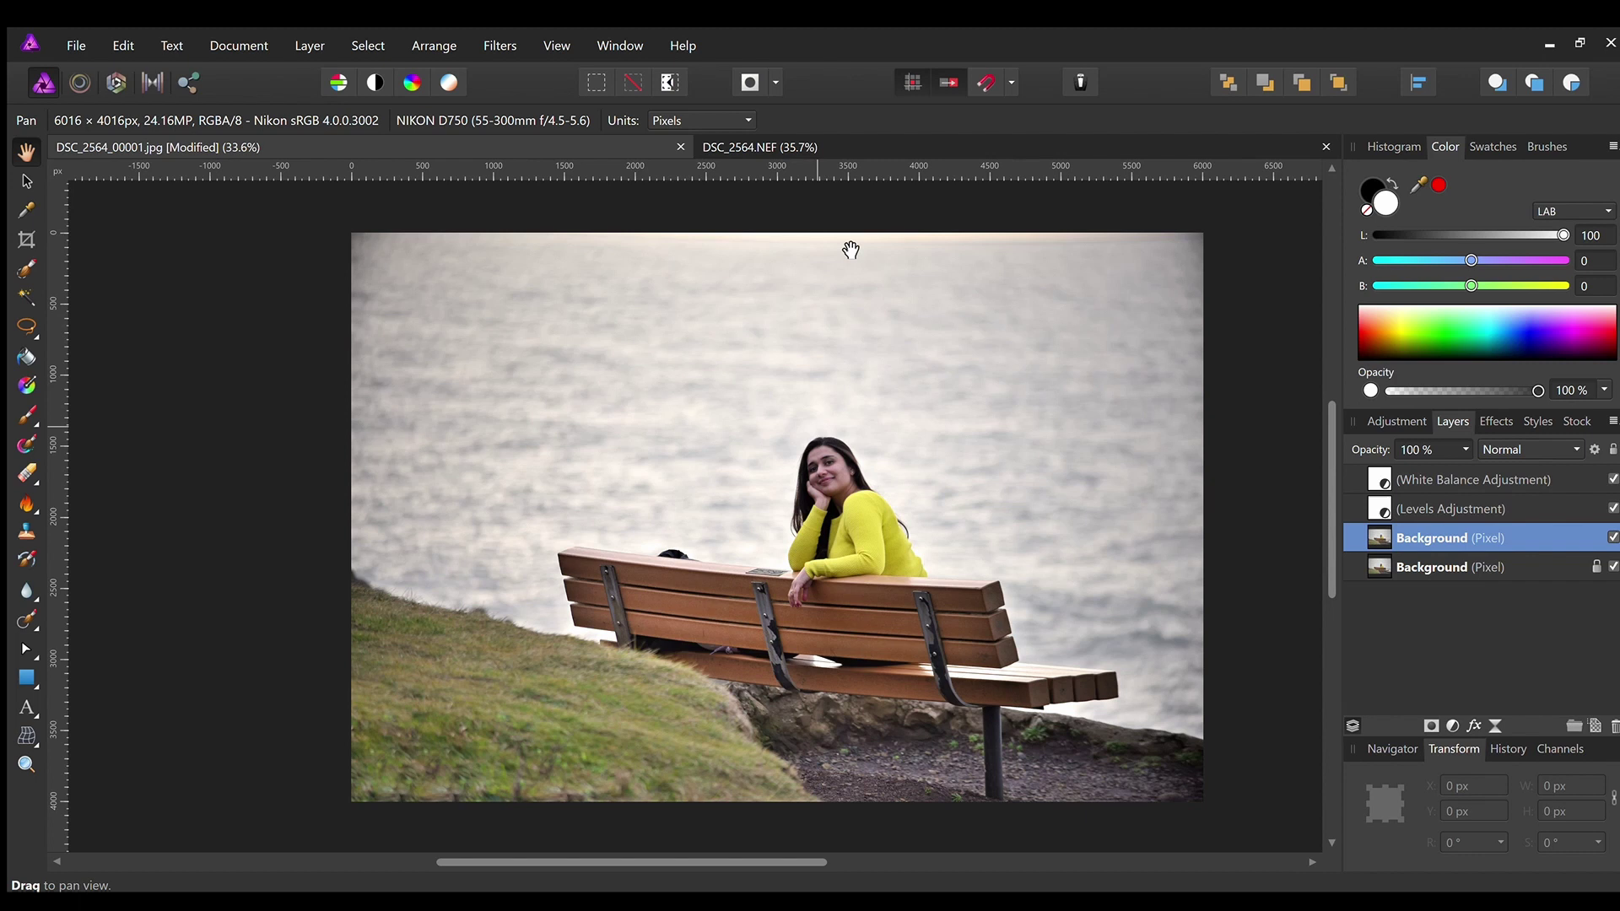
On the DSC_2564.NEF raw, enable Shadows & Highlights and raise Shadows to 100%
key(ctrl+Tab)
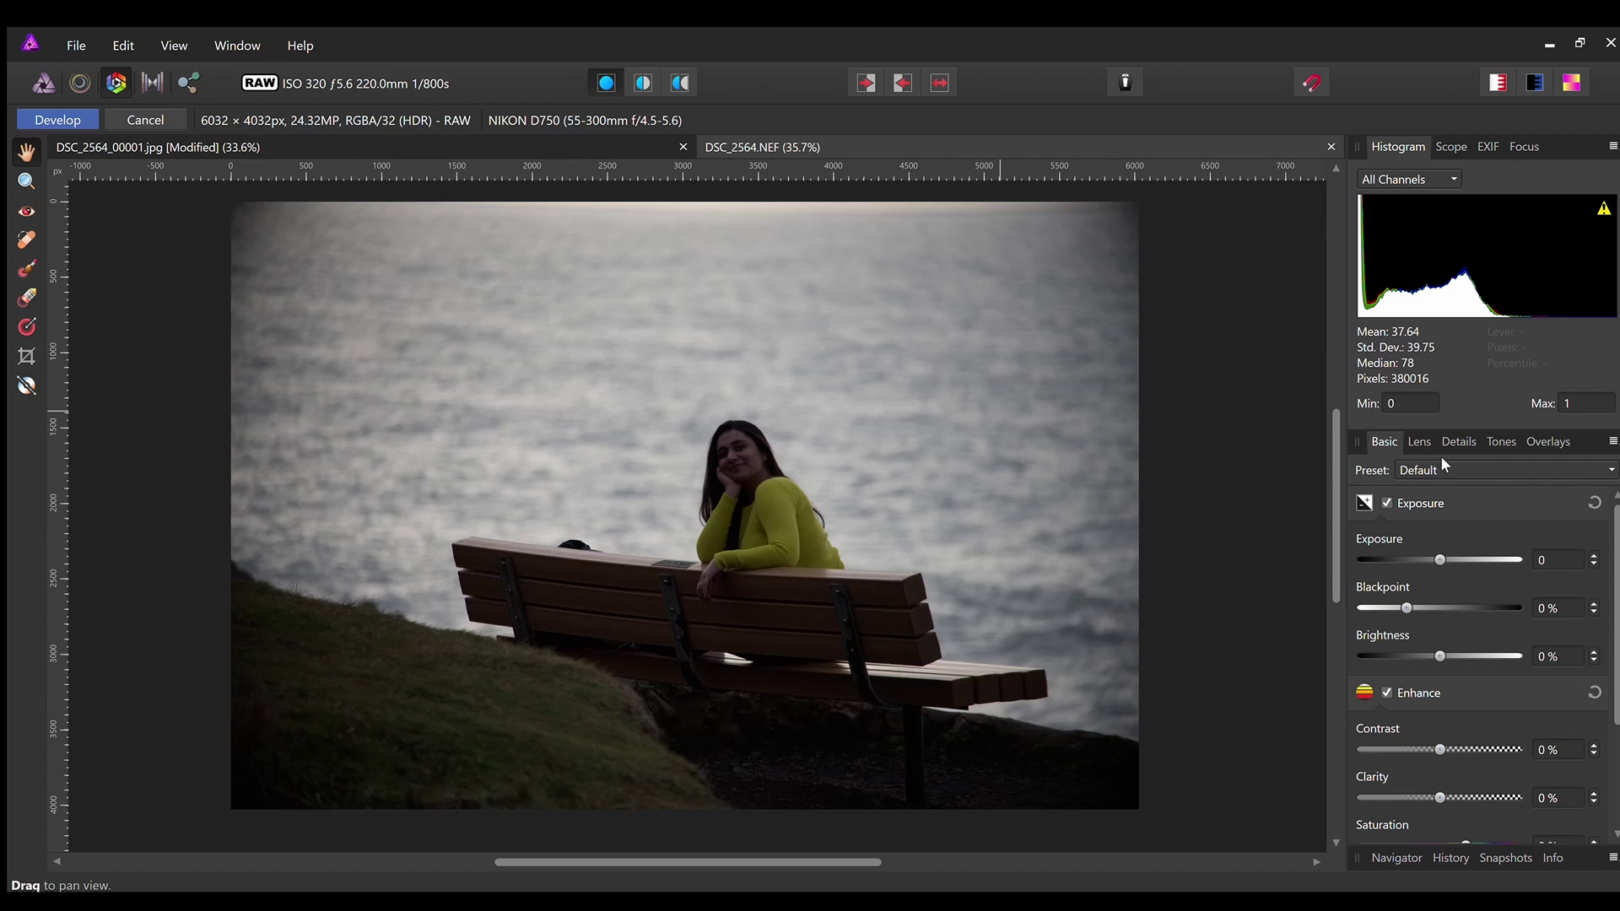
scroll(1402, 703, down, 3)
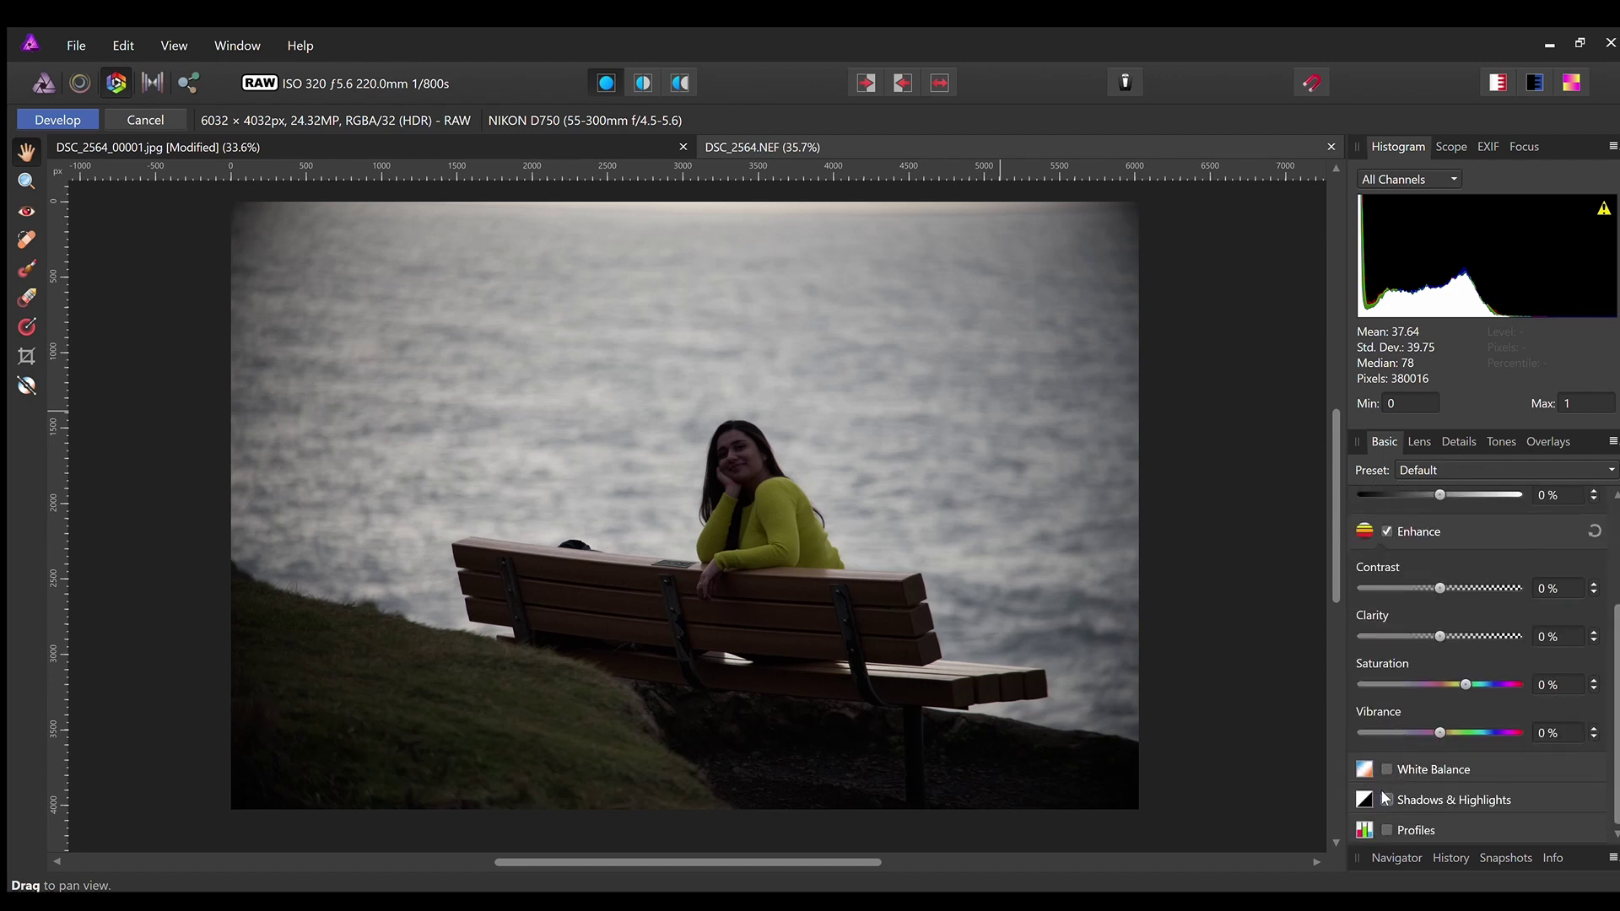
click(1419, 798)
scroll(1425, 776, down, 1)
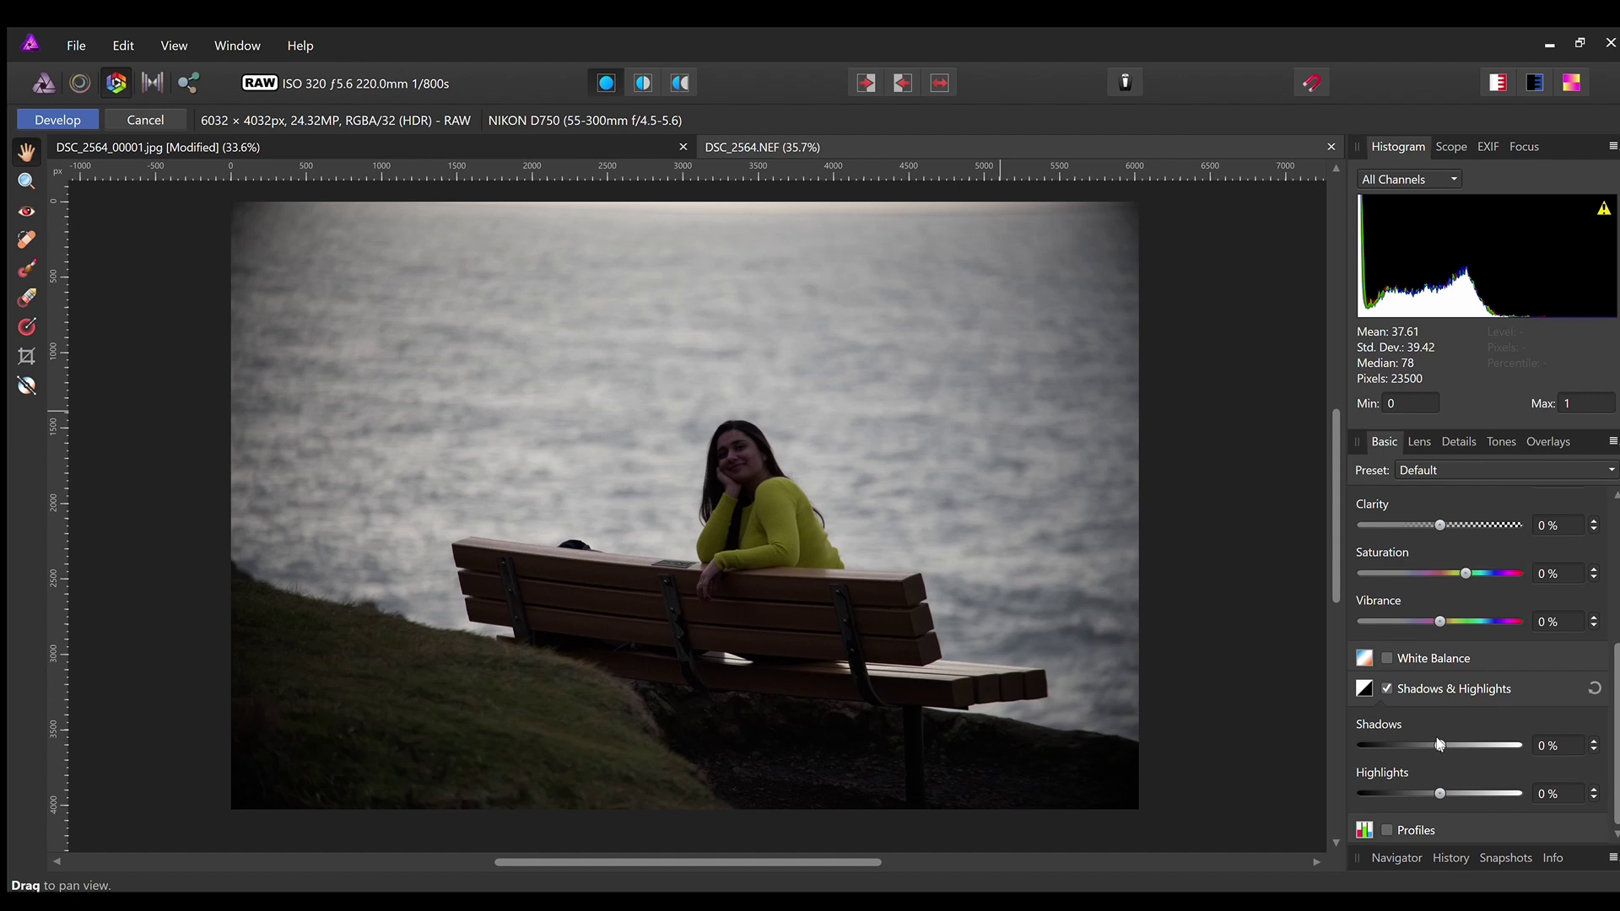
drag(1439, 743, 1589, 734)
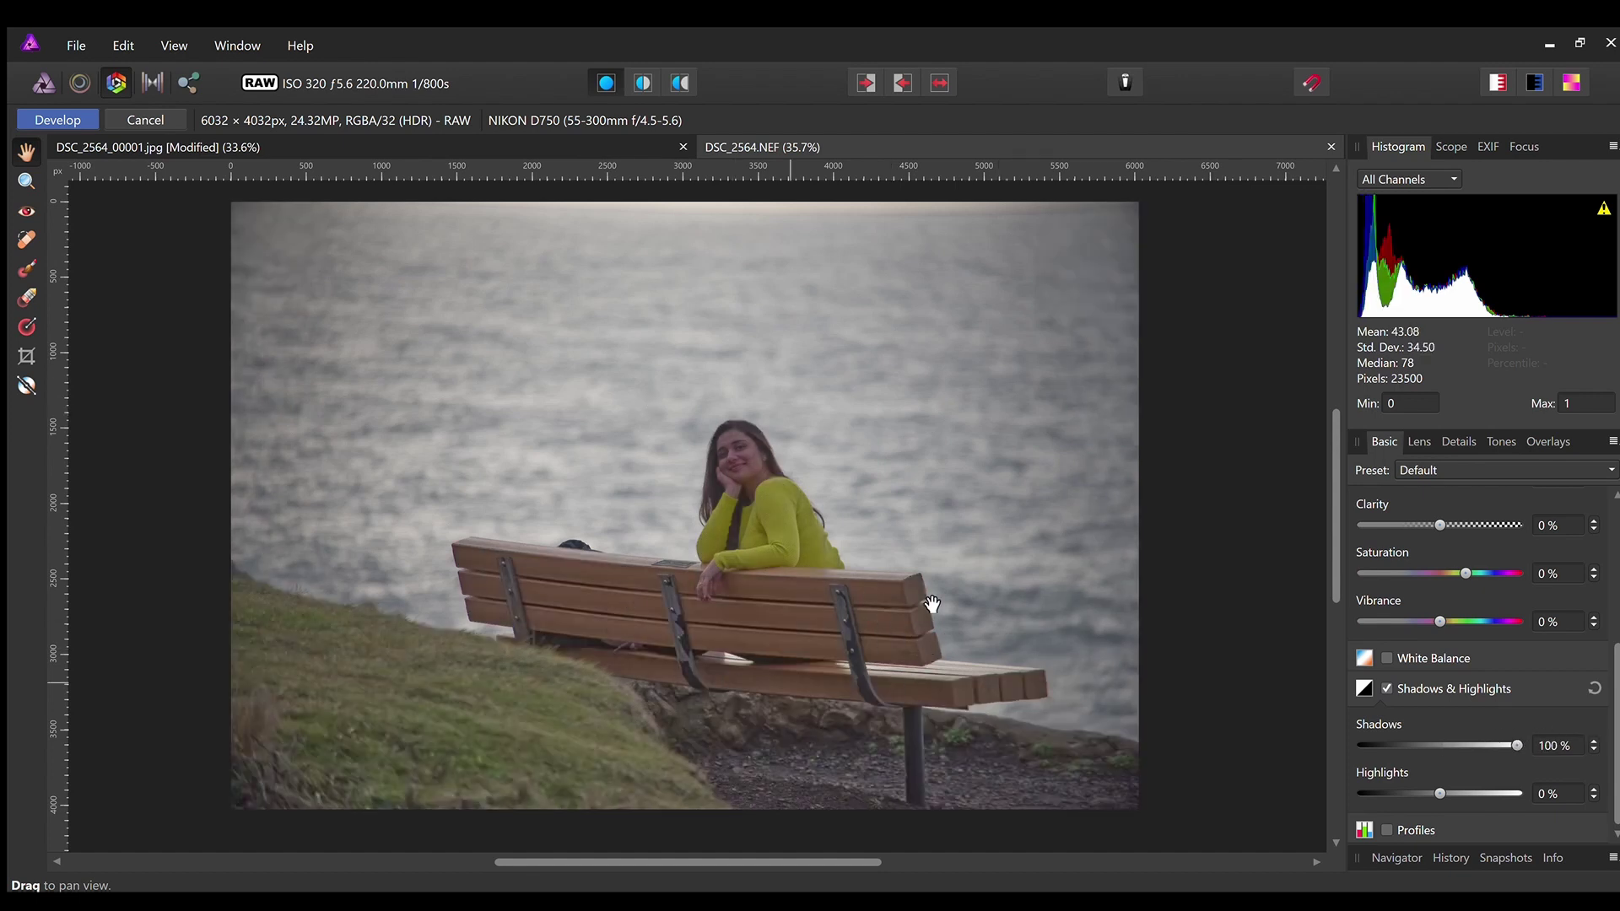
Compare the lifted raw against the edited JPEG, ending on the JPEG portrait
key(Return)
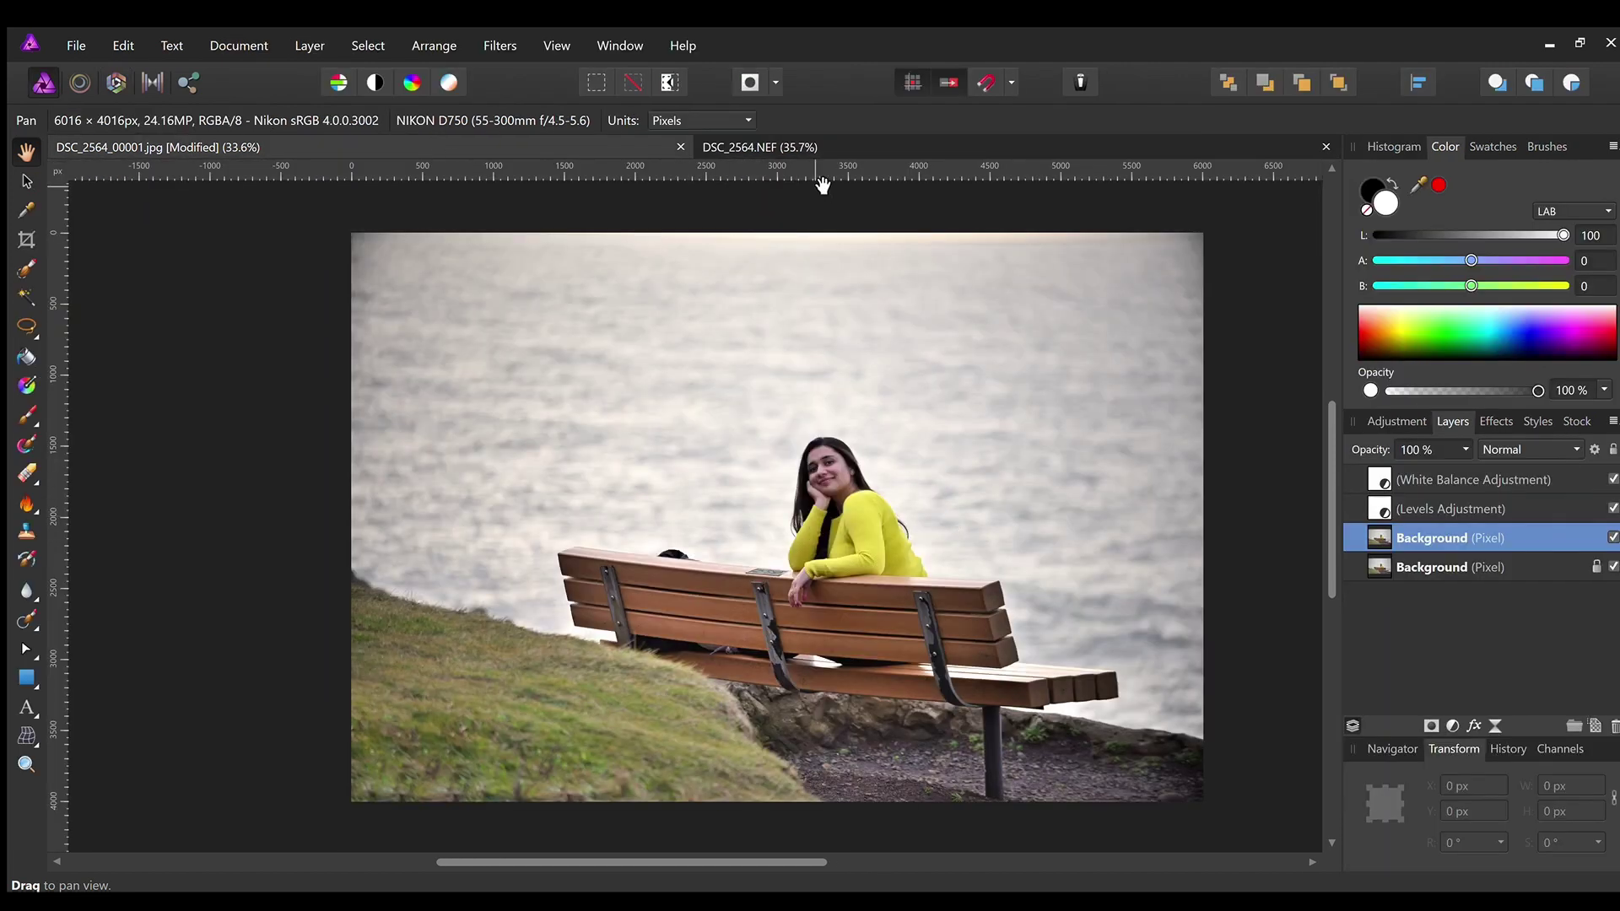
click(829, 147)
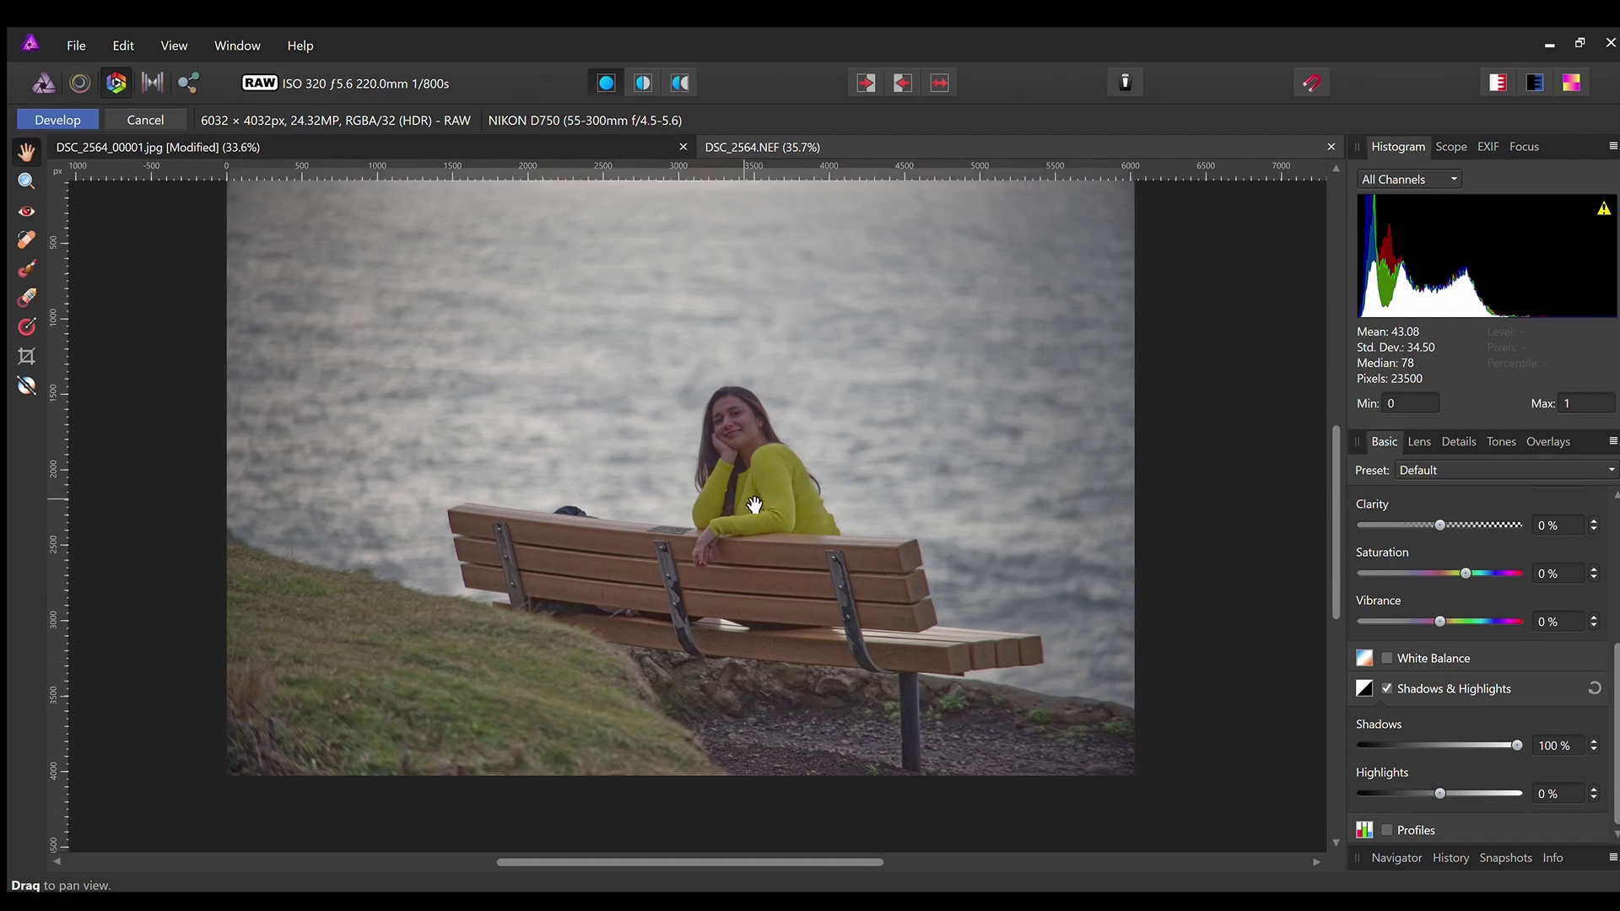
scroll(753, 497, up, 2)
scroll(754, 497, down, 1)
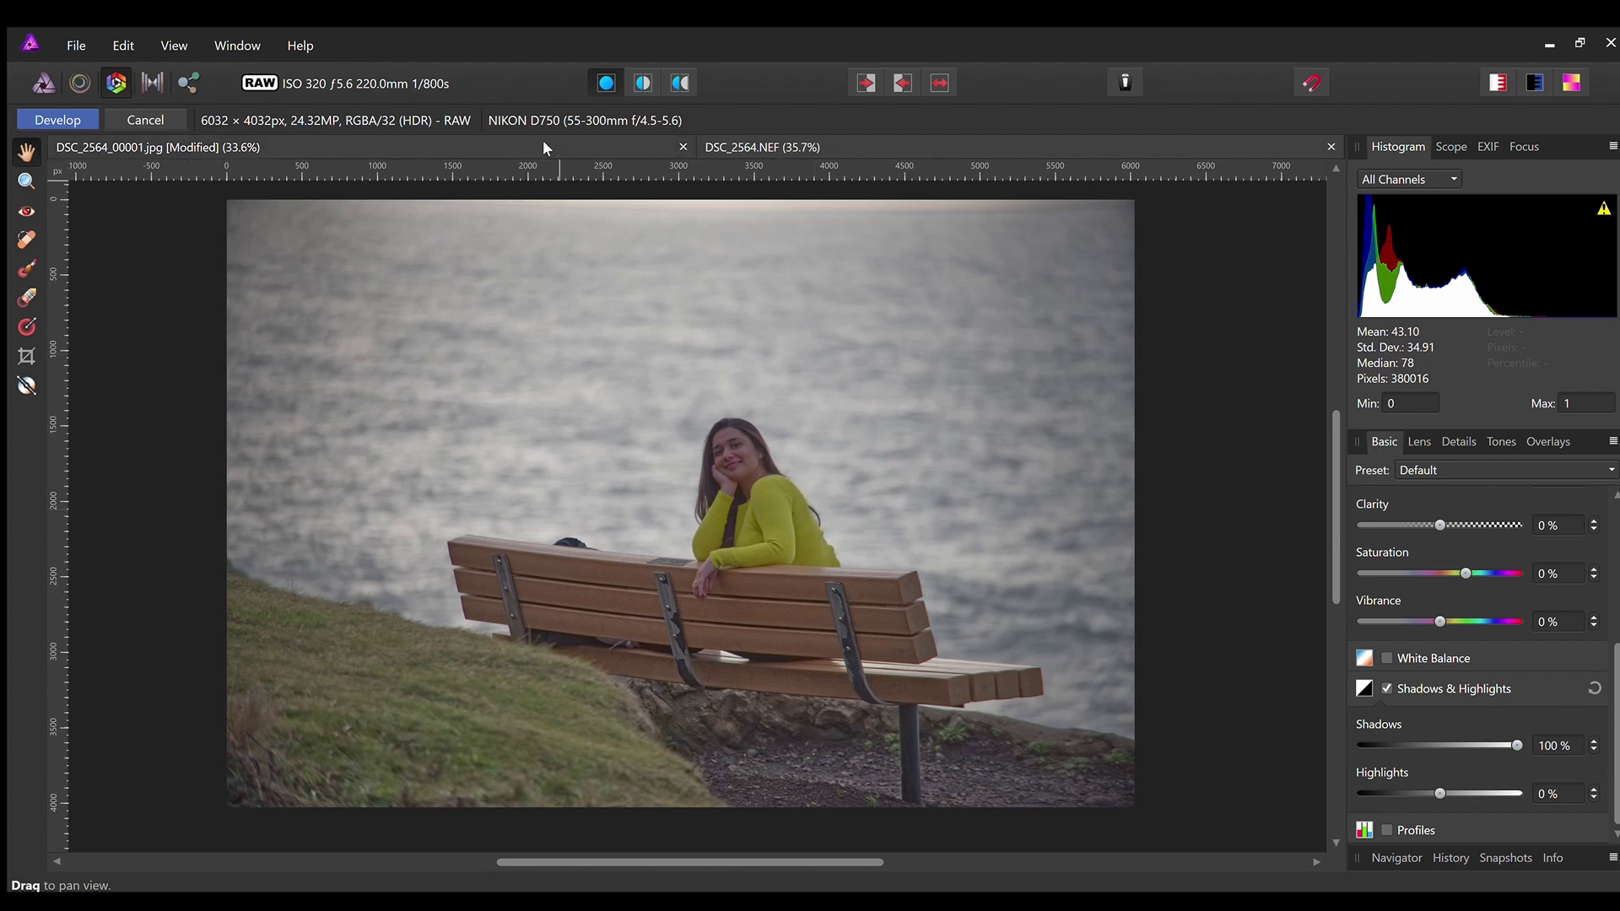
key(Return)
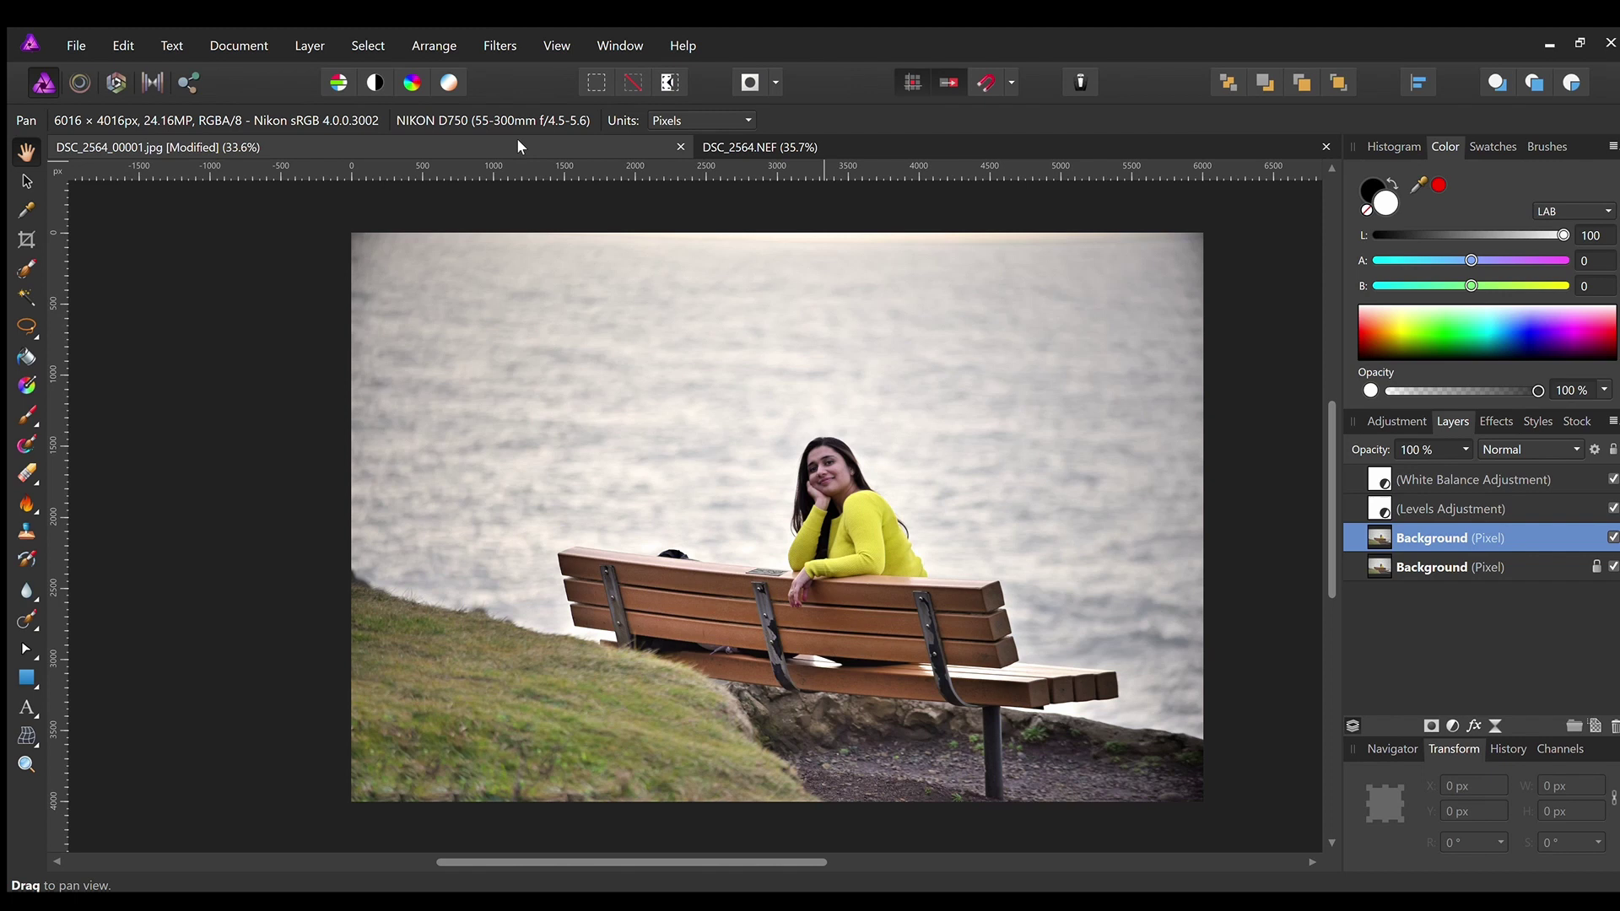